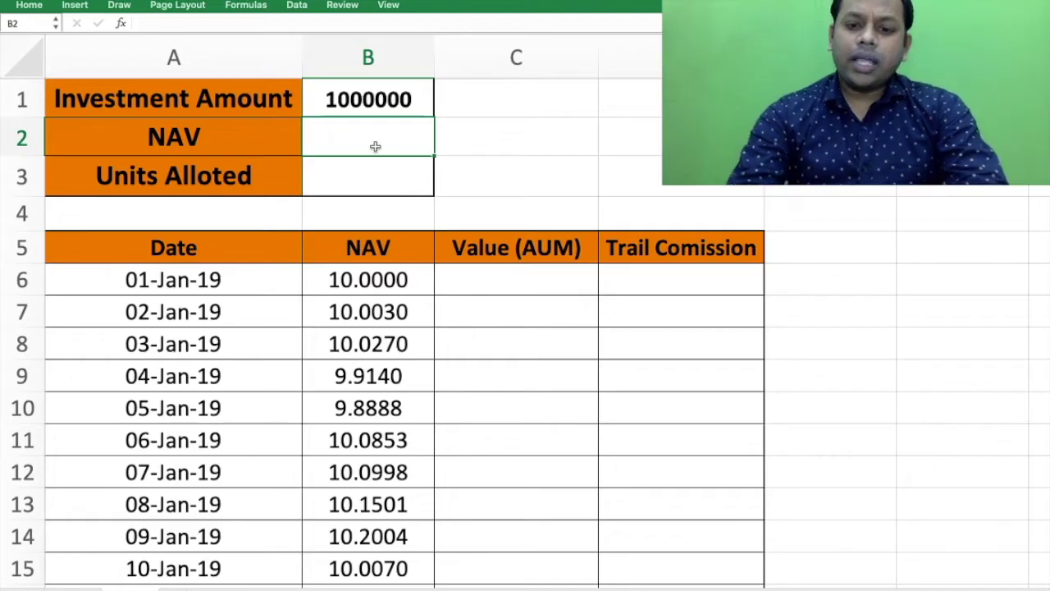
Step: Enter 10 as the NAV in B2 and calculate the units allotted in B3 with =B1/B2
{"action": "key", "text": "Return"}
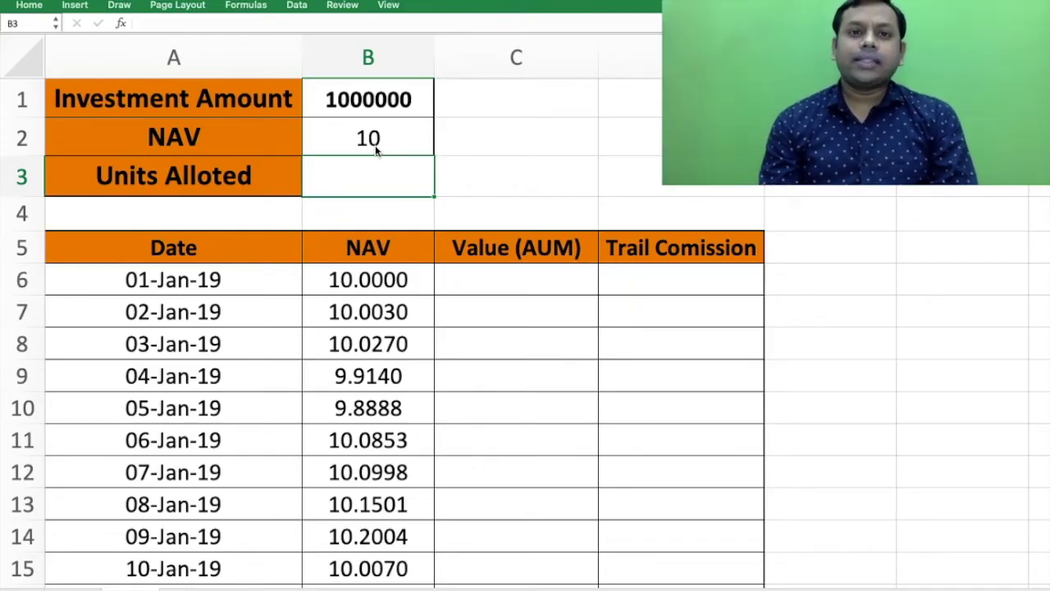
{"action": "type", "text": "="}
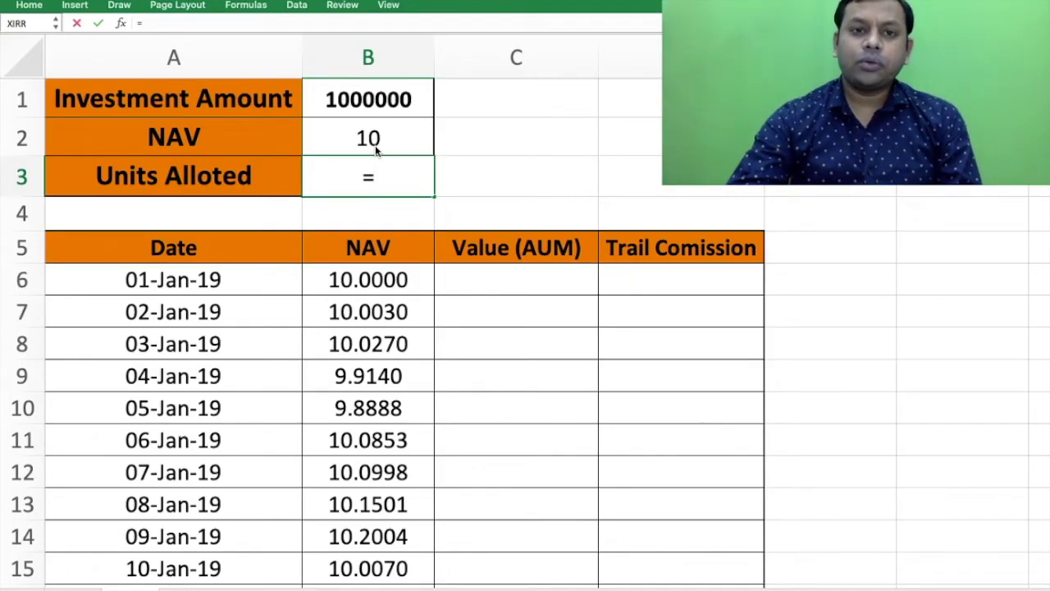
{"action": "key", "text": "Up"}
{"action": "key", "text": "Up"}
{"action": "type", "text": "/1"}
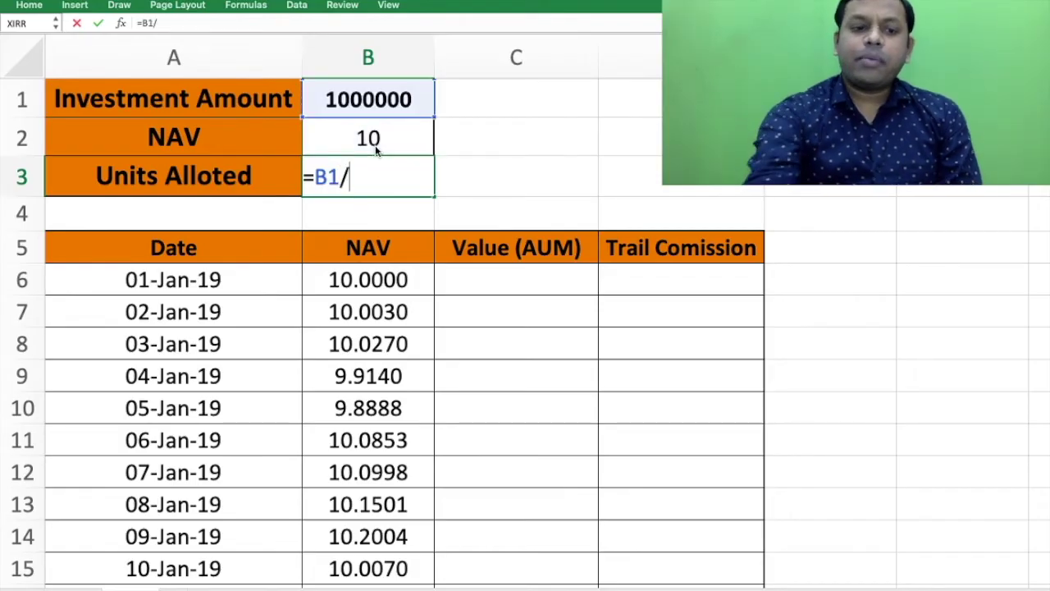
{"action": "key", "text": "BackSpace"}
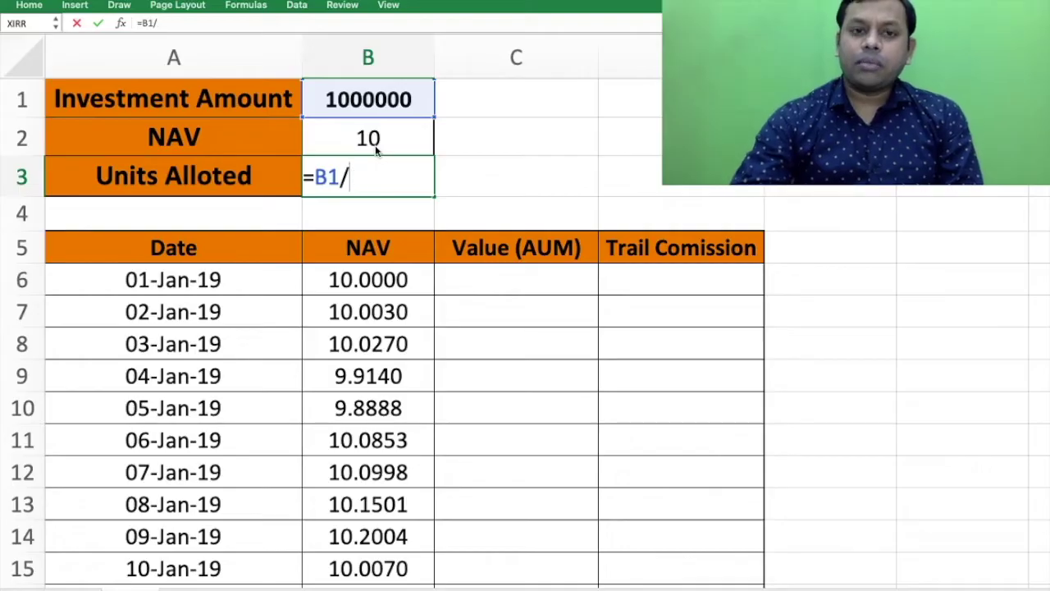
{"action": "key", "text": "Up"}
{"action": "key", "text": "Return"}
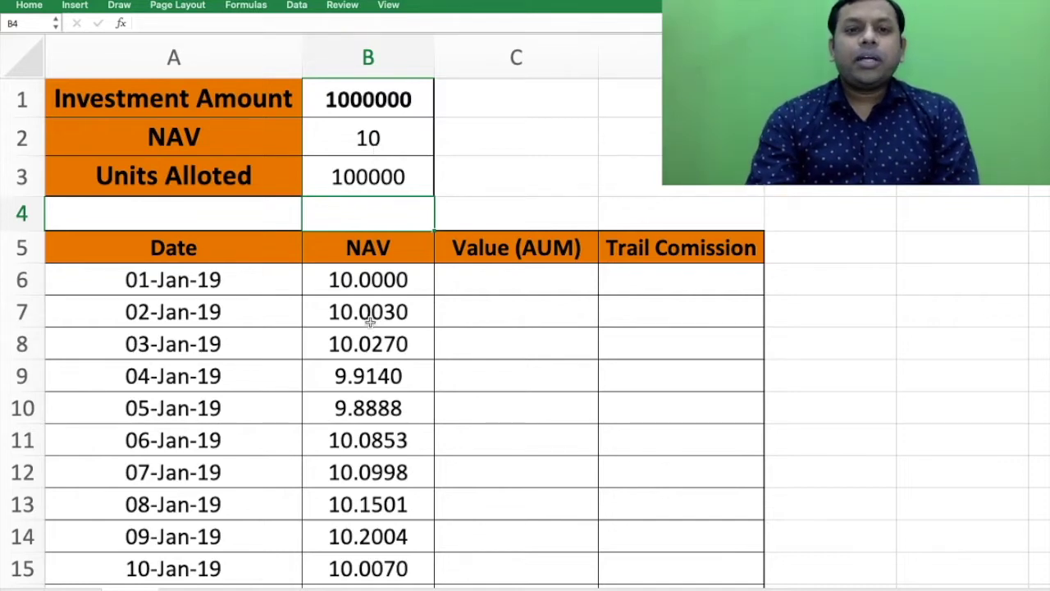
Step: Review the daily dates and NAV values listed for January 2019, from 01-Jan-19 through the end of the month
{"action": "left_click", "coordinate": [212, 283]}
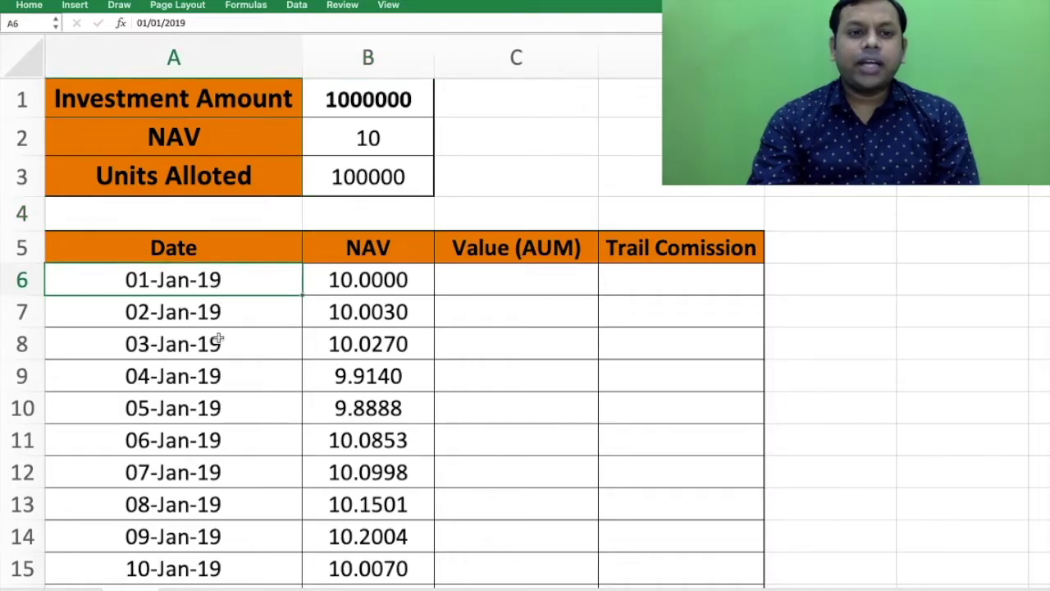
{"action": "scroll", "coordinate": [217, 341], "scroll_direction": "down", "scroll_amount": 4}
{"action": "scroll", "coordinate": [218, 337], "scroll_direction": "down", "scroll_amount": 13}
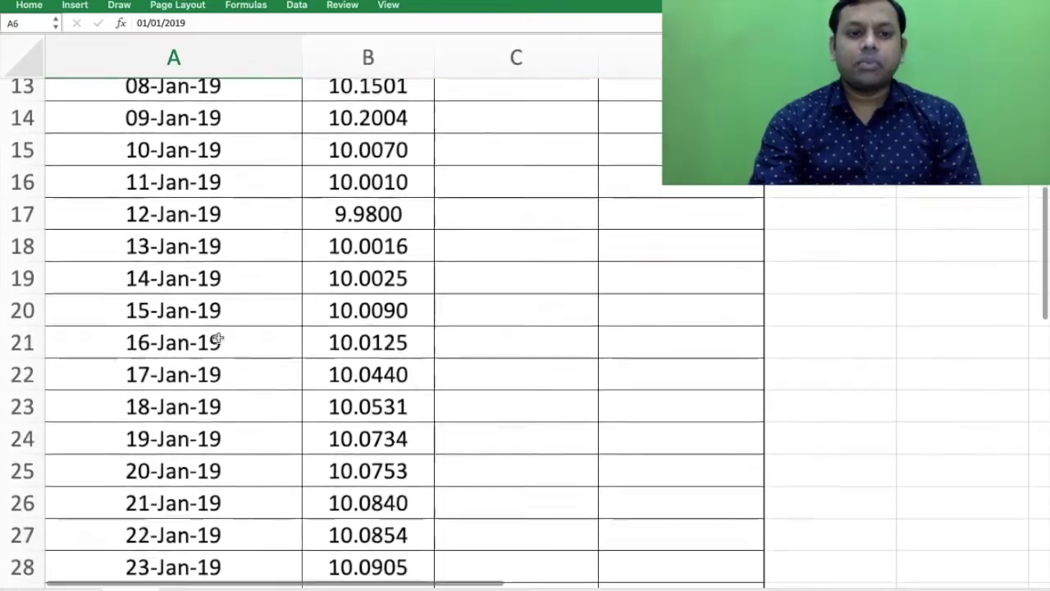
{"action": "scroll", "coordinate": [218, 337], "scroll_direction": "up", "scroll_amount": 14}
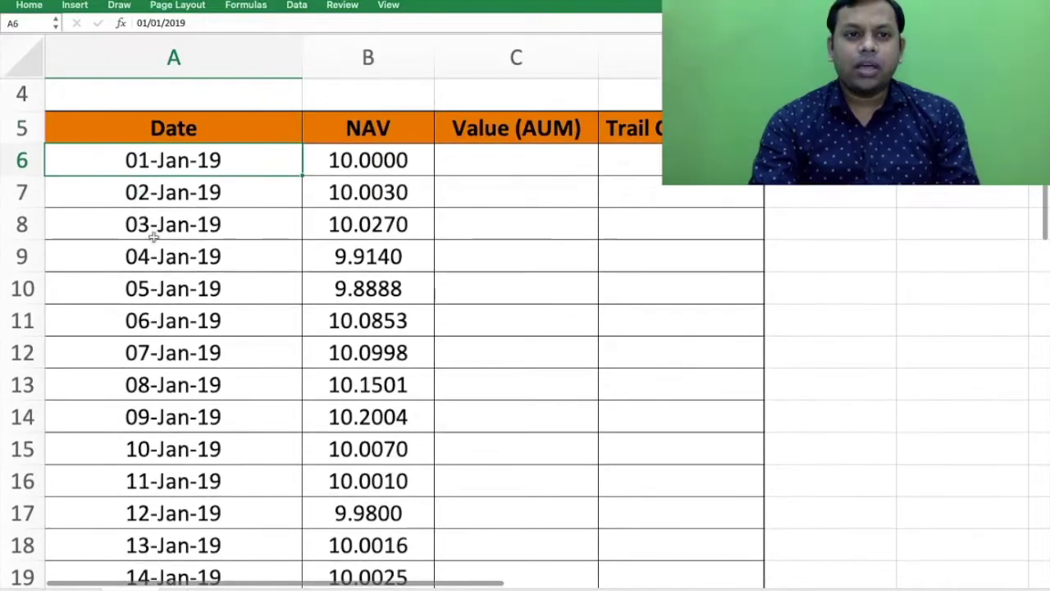
{"action": "scroll", "coordinate": [190, 327], "scroll_direction": "down", "scroll_amount": 20}
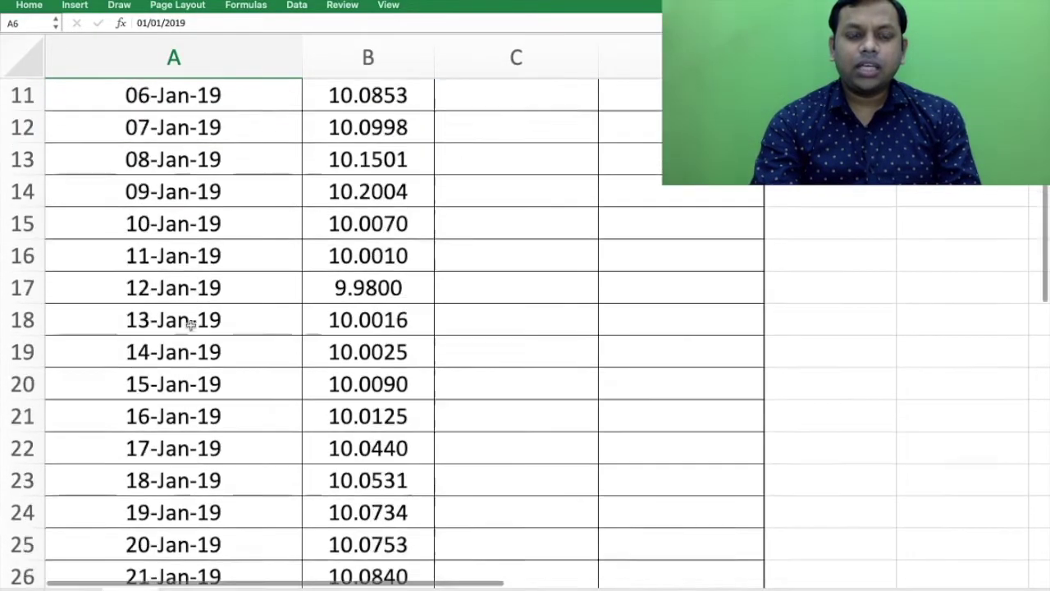
{"action": "left_click", "coordinate": [166, 418]}
{"action": "scroll", "coordinate": [165, 418], "scroll_direction": "up", "scroll_amount": 20}
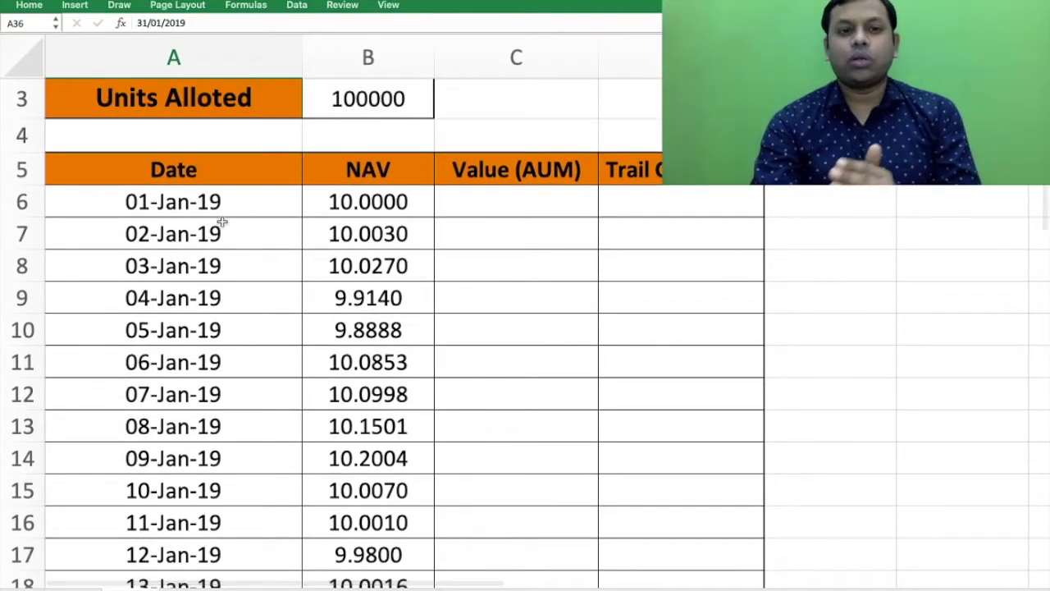
{"action": "left_click", "coordinate": [209, 207]}
{"action": "left_click", "coordinate": [344, 206]}
{"action": "left_click", "coordinate": [246, 228]}
{"action": "left_click", "coordinate": [375, 235]}
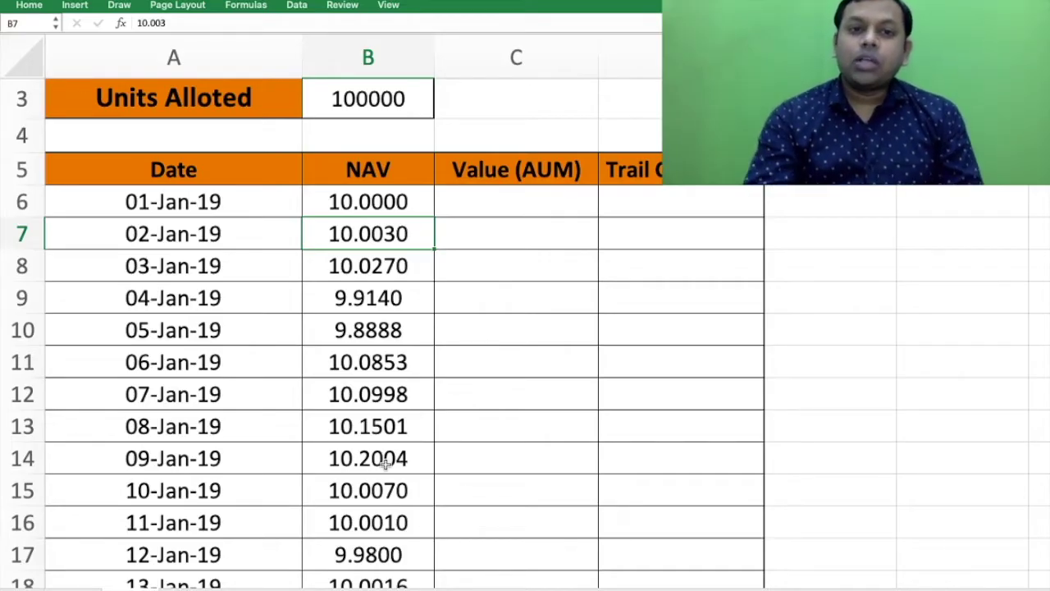
{"action": "left_click", "coordinate": [199, 214]}
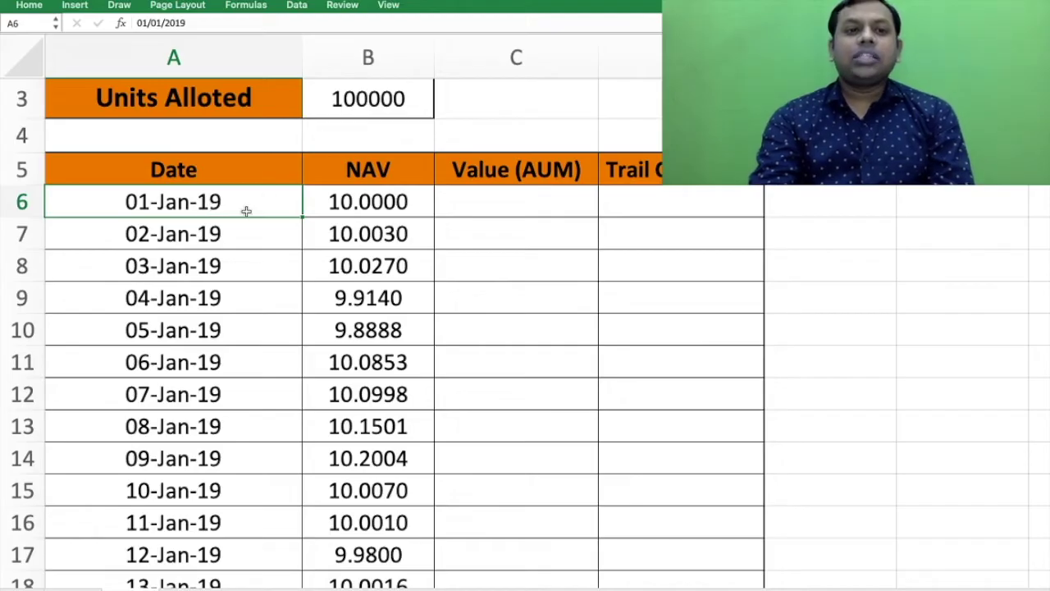
{"action": "left_click", "coordinate": [348, 205]}
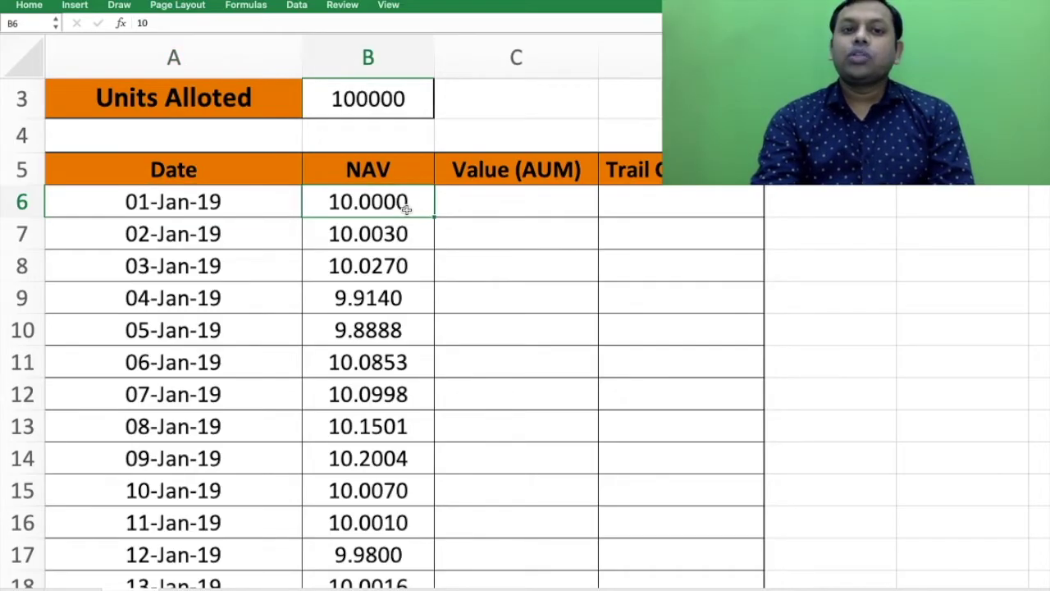
Step: Calculate the 01-Jan-19 Value (AUM) in C6 by multiplying that day's NAV by the units allotted, =B6*B3
{"action": "left_click", "coordinate": [467, 203]}
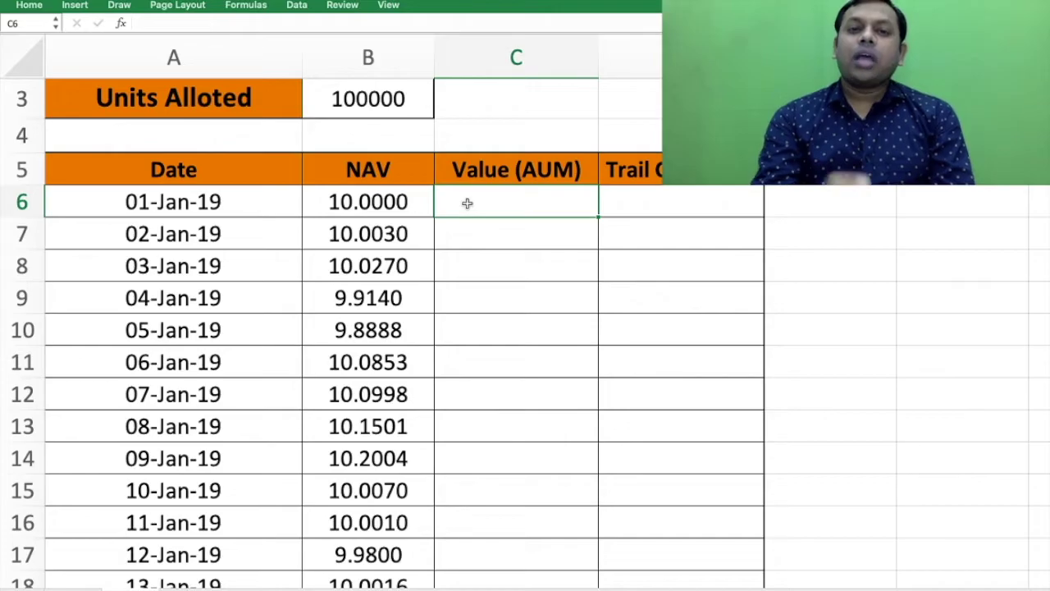
{"action": "type", "text": "="}
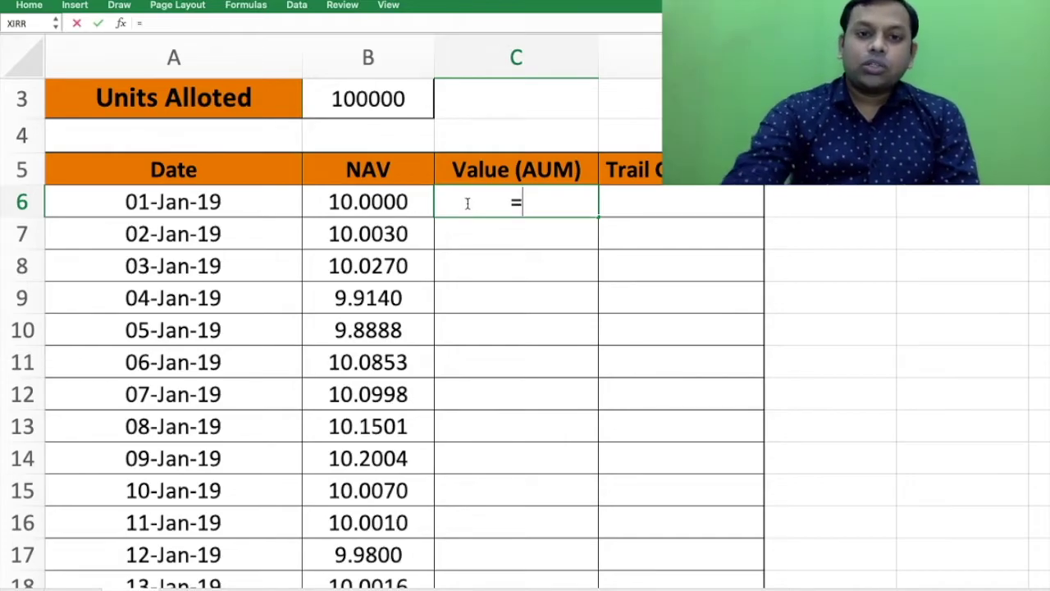
{"action": "key", "text": "Left"}
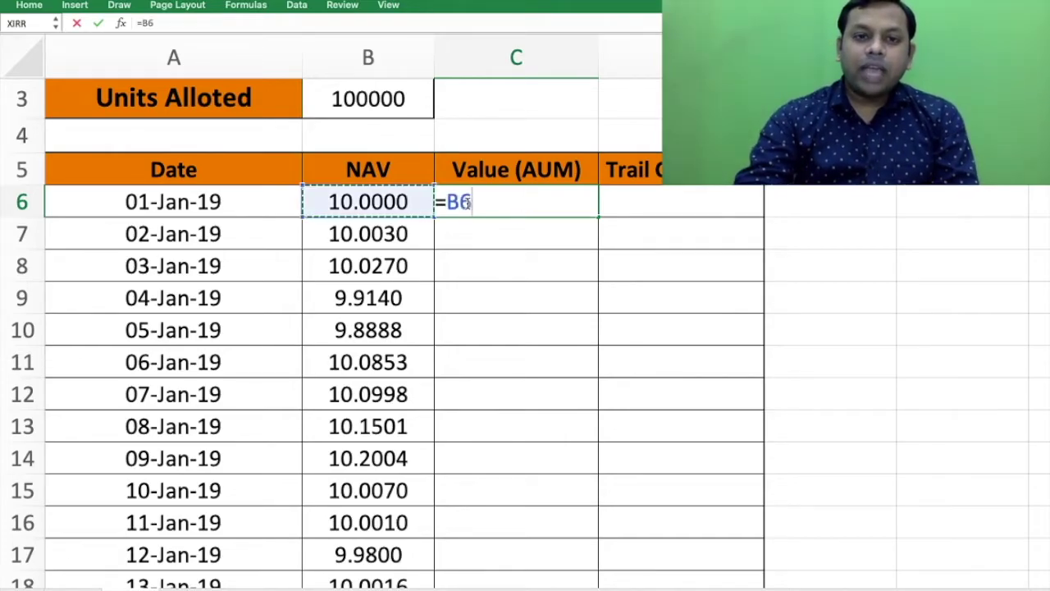
{"action": "type", "text": "*"}
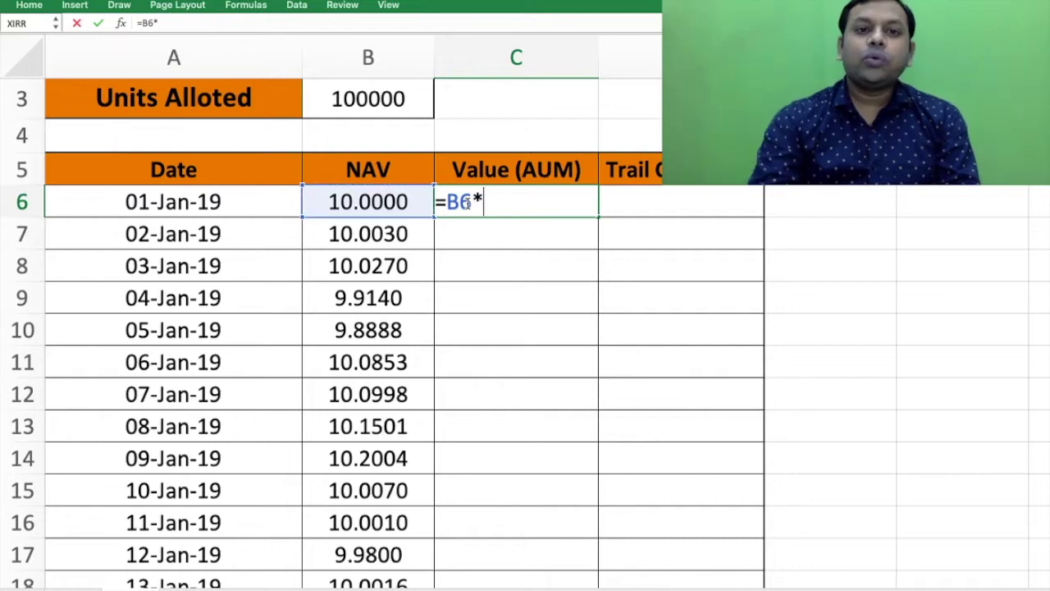
{"action": "left_click", "coordinate": [398, 99]}
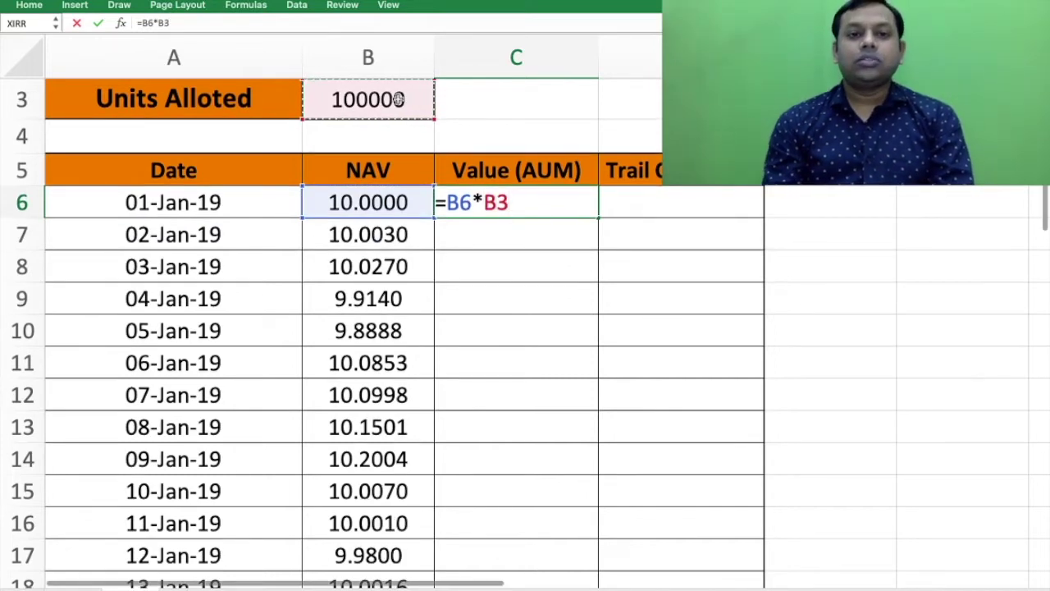
{"action": "key", "text": "Return"}
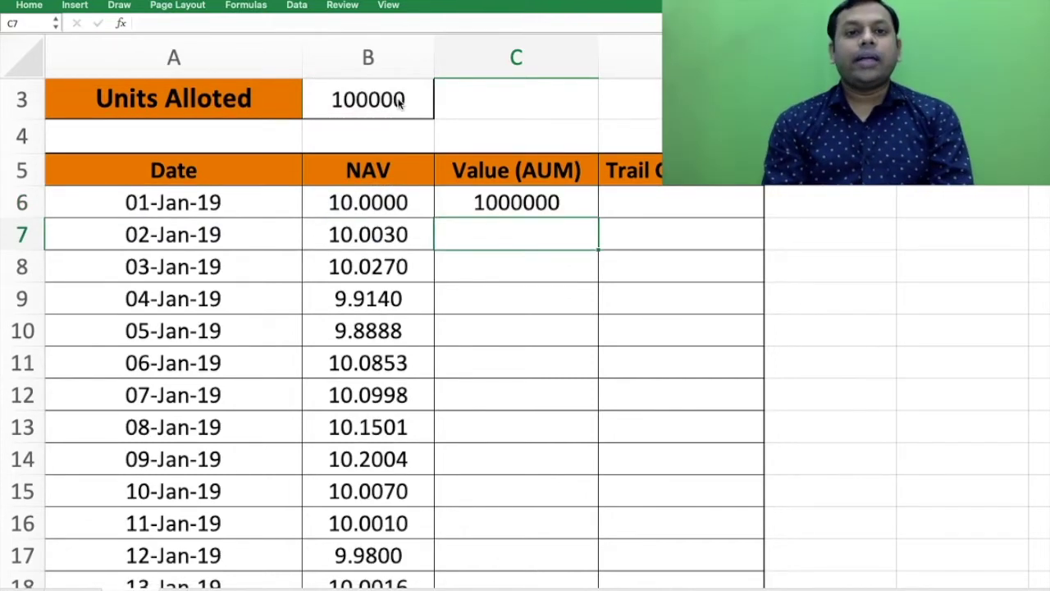
{"action": "left_click", "coordinate": [474, 202]}
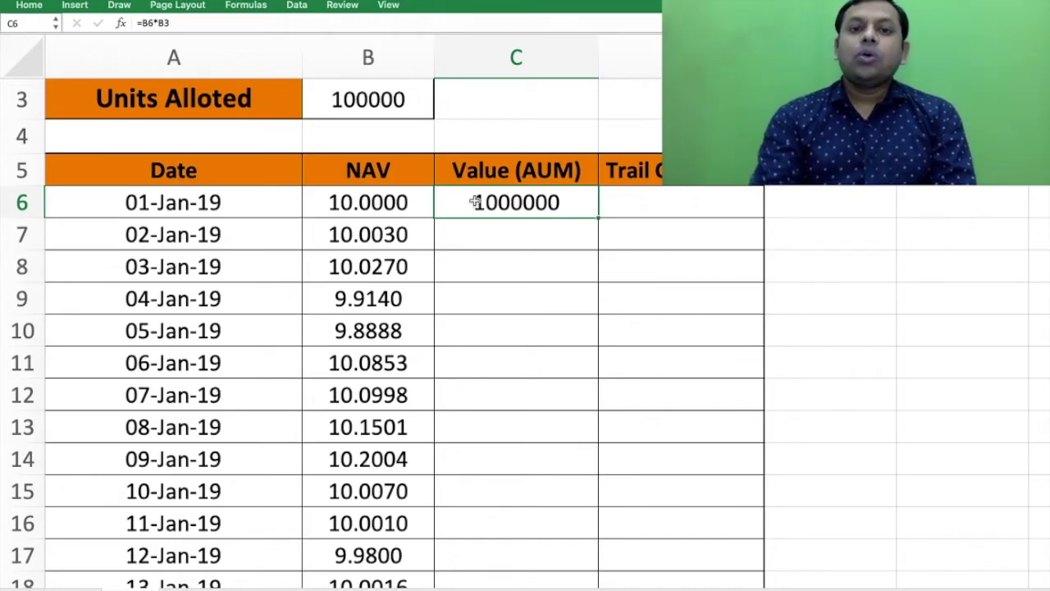
Step: Calculate the 02-Jan-19 Value (AUM) in C7 with the formula =B7*B3
{"action": "left_click", "coordinate": [472, 246]}
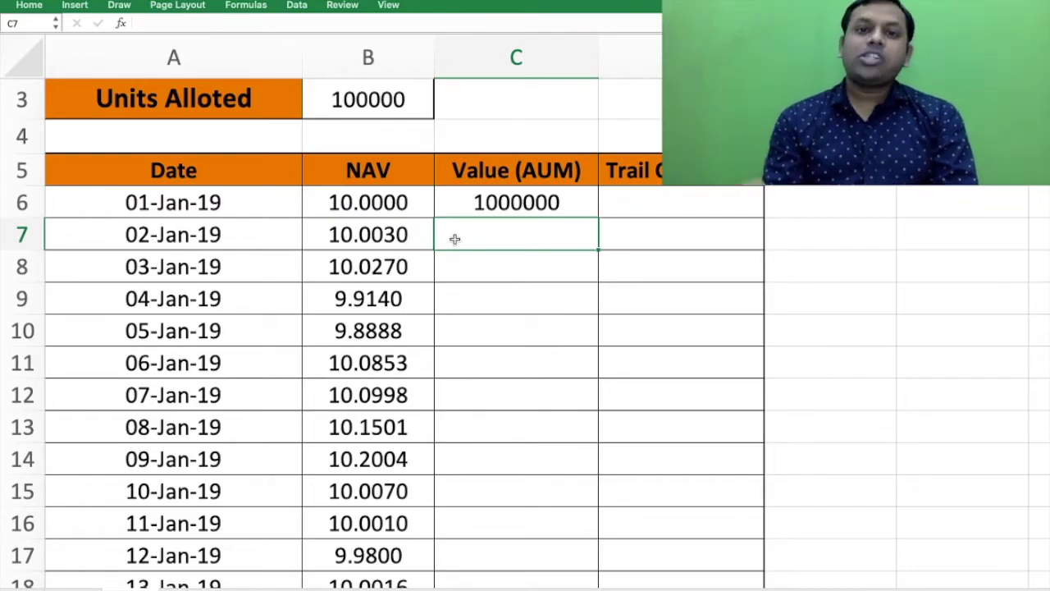
{"action": "type", "text": "="}
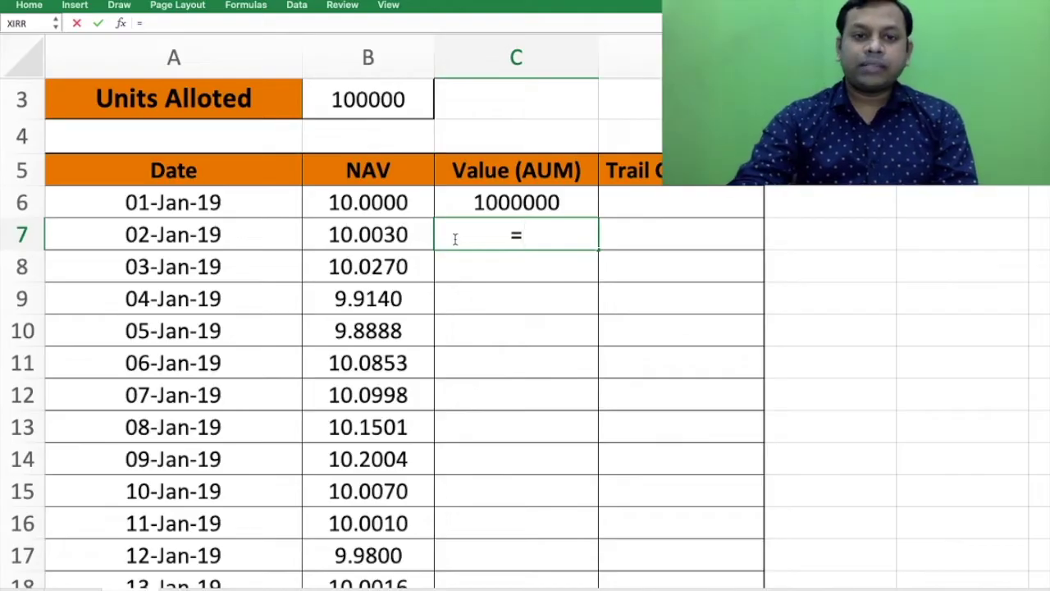
{"action": "key", "text": "Left"}
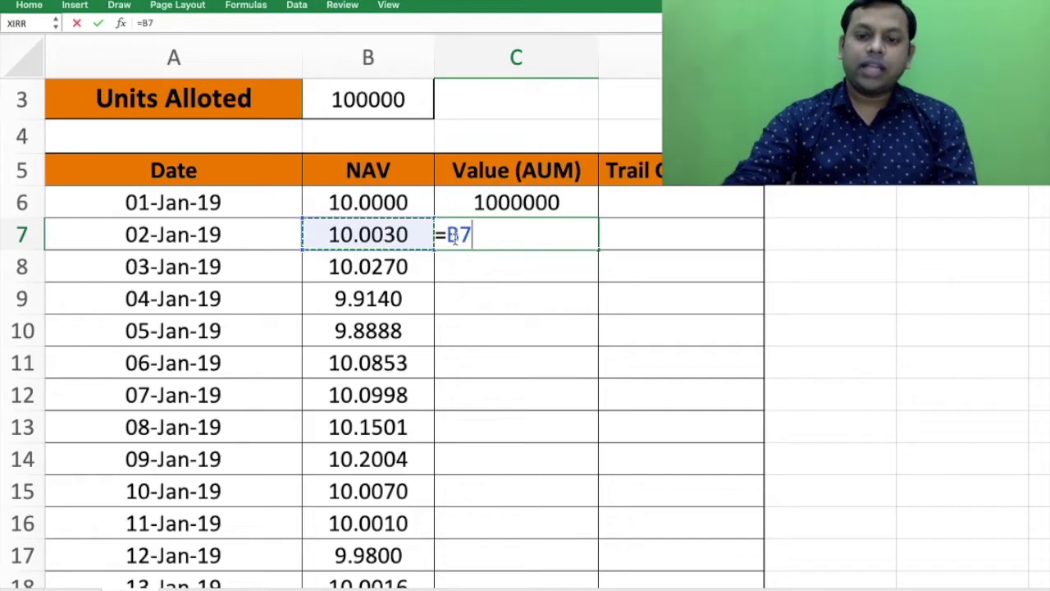
{"action": "type", "text": "*"}
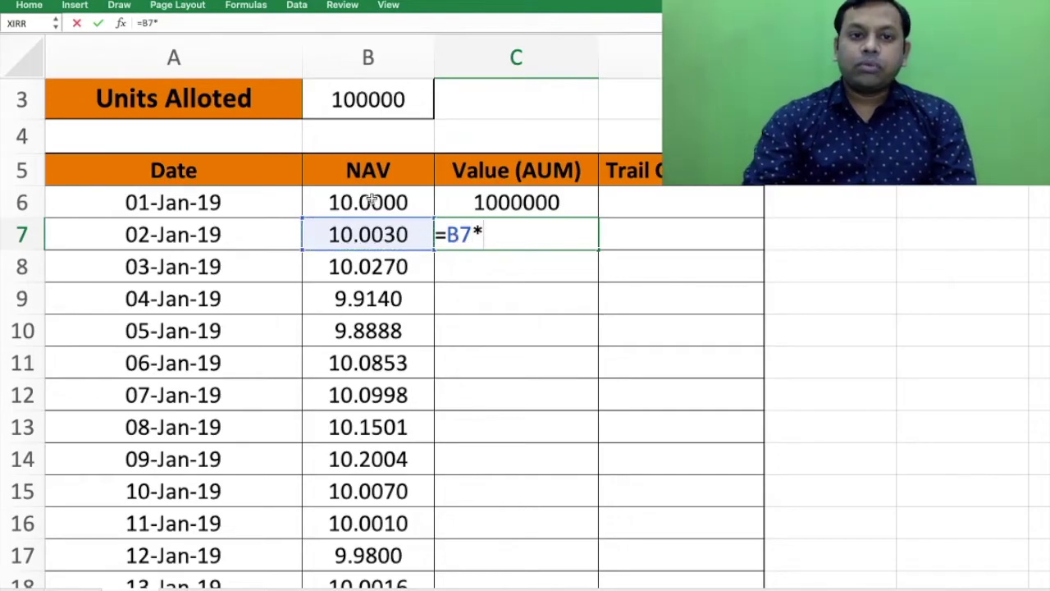
{"action": "left_click", "coordinate": [373, 103]}
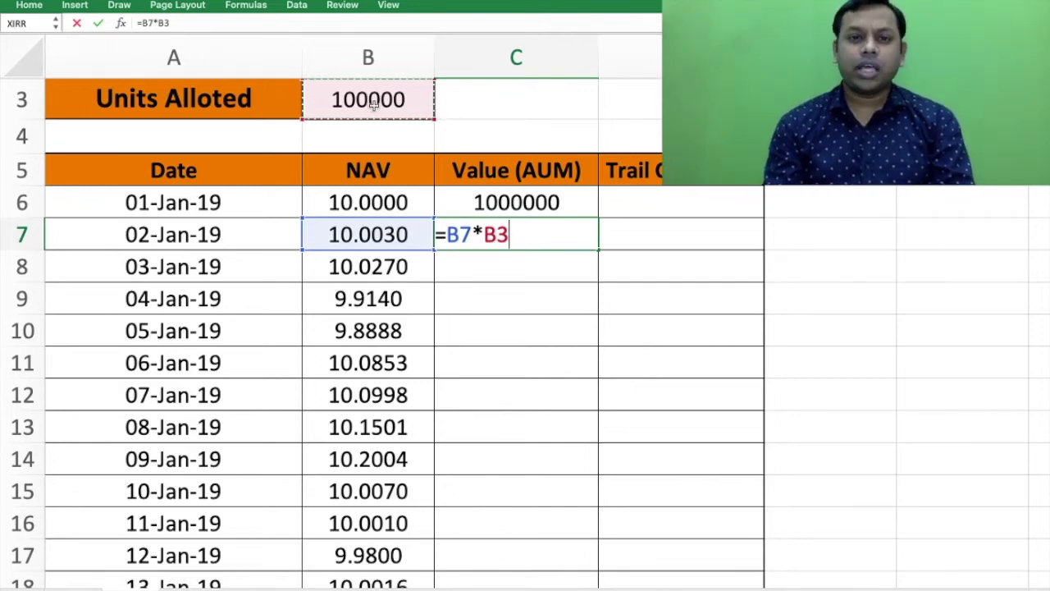
{"action": "key", "text": "Return"}
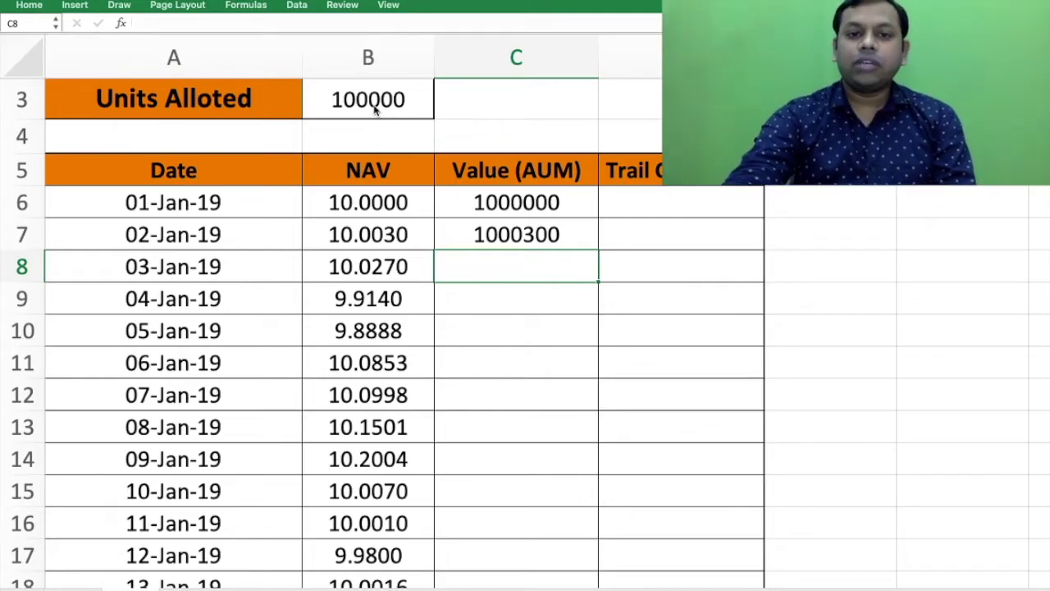
Step: Calculate the 03-Jan-19 Value (AUM) in C8 with the formula =B8*B3
{"action": "type", "text": "="}
{"action": "key", "text": "Left"}
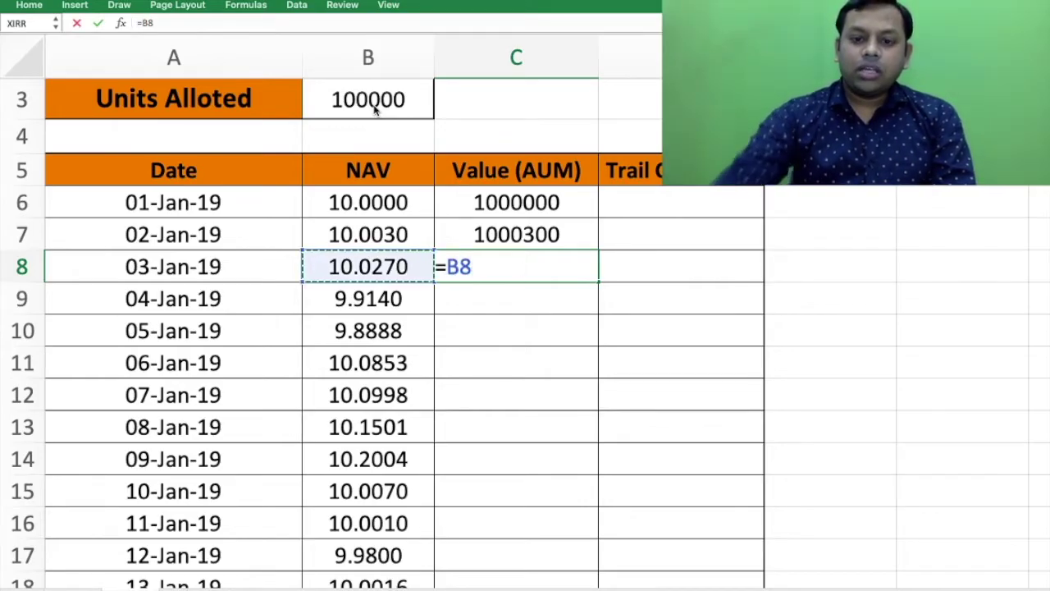
{"action": "type", "text": "*"}
{"action": "left_click", "coordinate": [361, 99]}
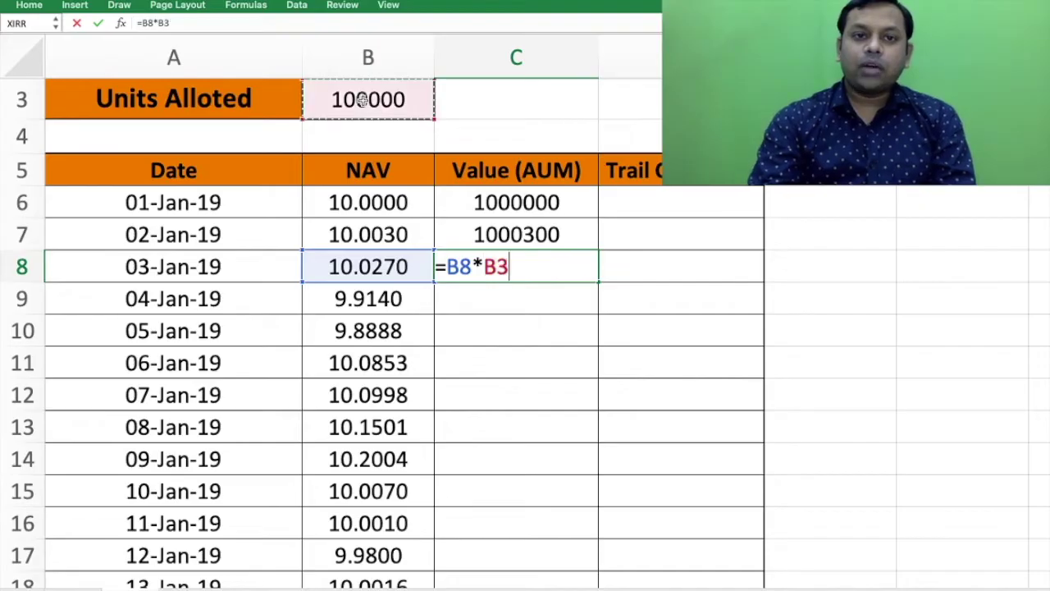
{"action": "key", "text": "Return"}
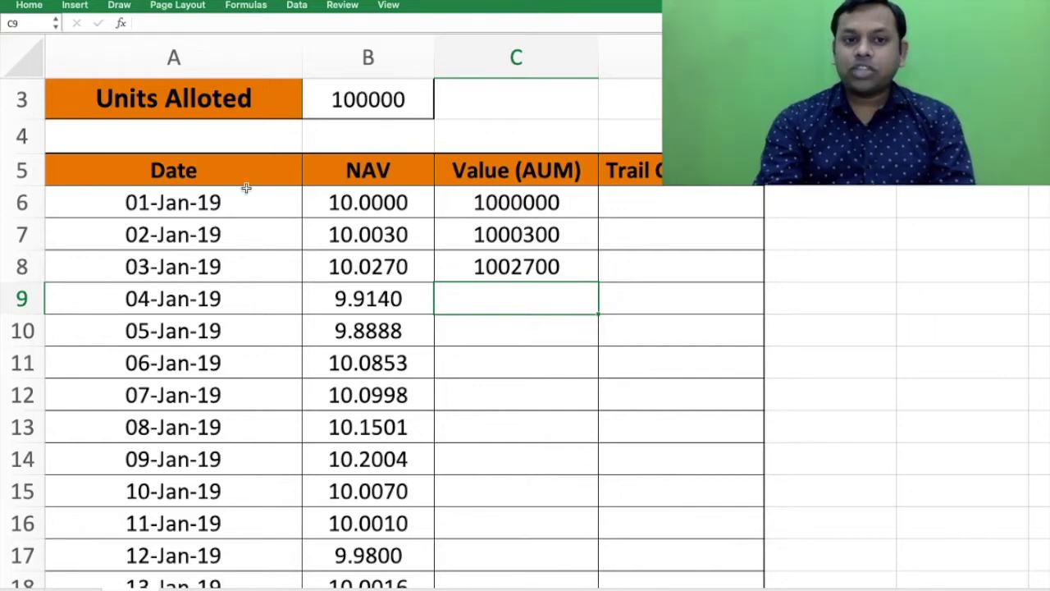
Step: Calculate the 04-Jan-19 Value (AUM) in C9 with the formula =B9*B3
{"action": "left_click", "coordinate": [203, 302]}
{"action": "left_click", "coordinate": [504, 298]}
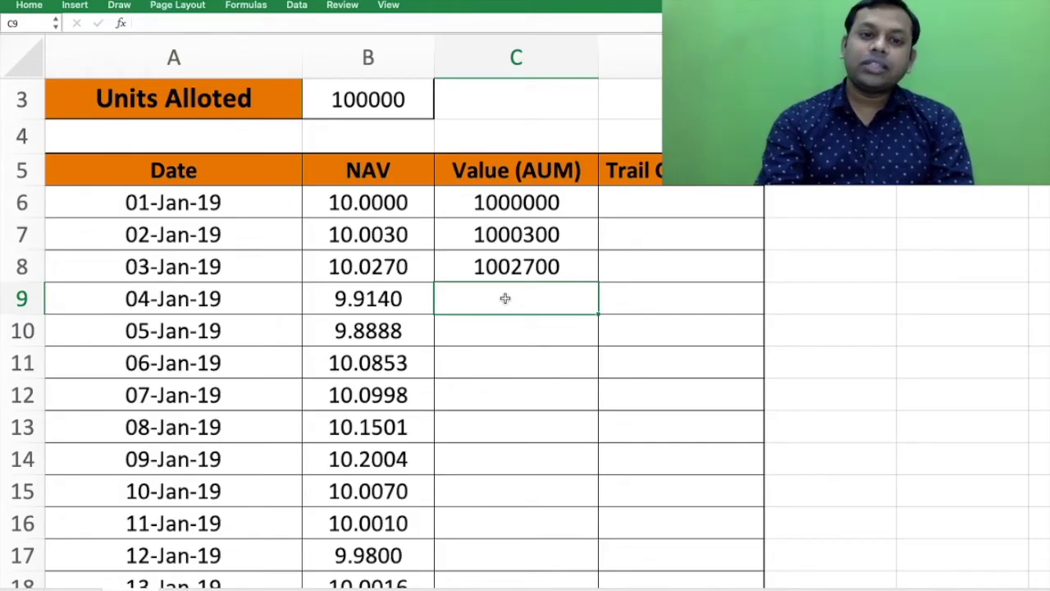
{"action": "left_click", "coordinate": [389, 302]}
{"action": "left_click", "coordinate": [491, 304]}
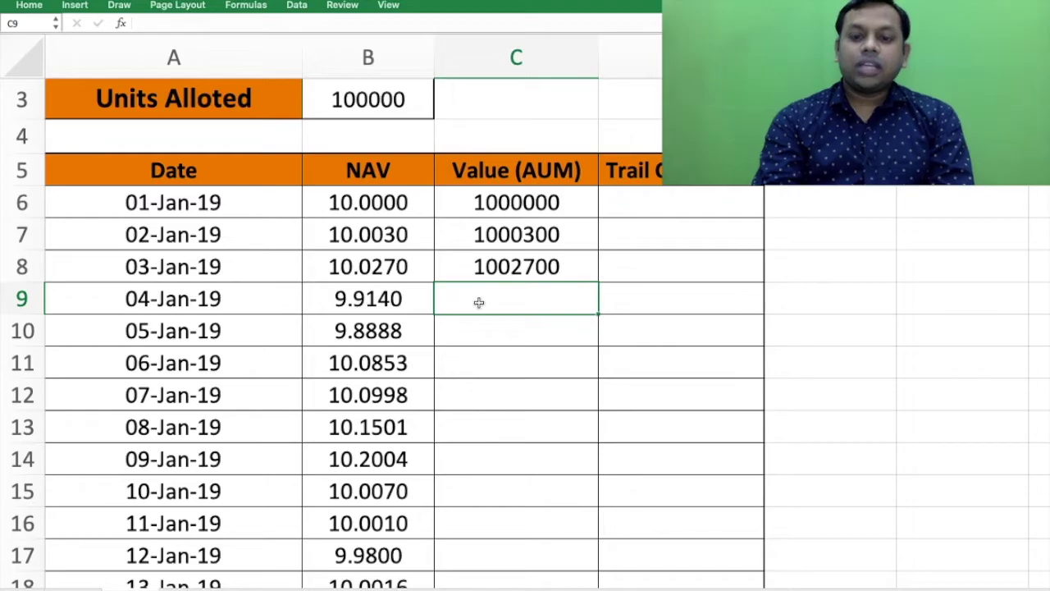
{"action": "type", "text": "="}
{"action": "key", "text": "Left"}
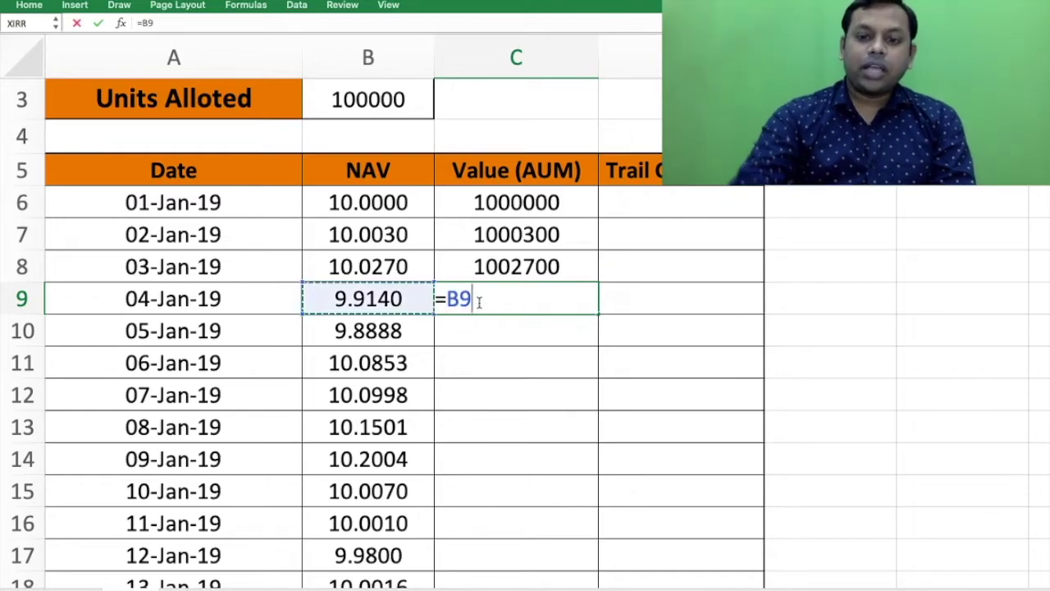
{"action": "type", "text": "*"}
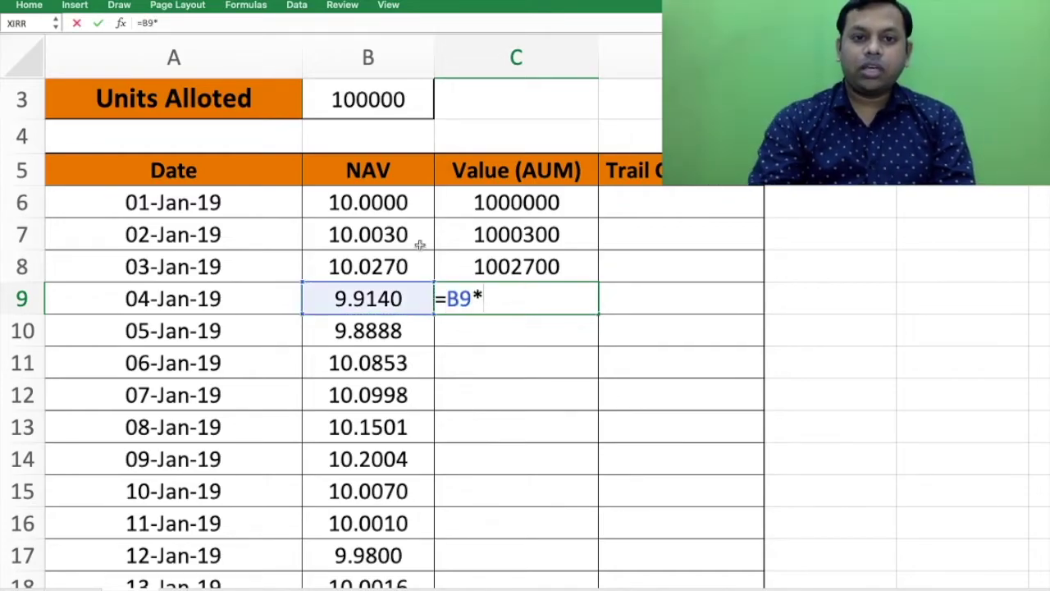
{"action": "left_click", "coordinate": [356, 100]}
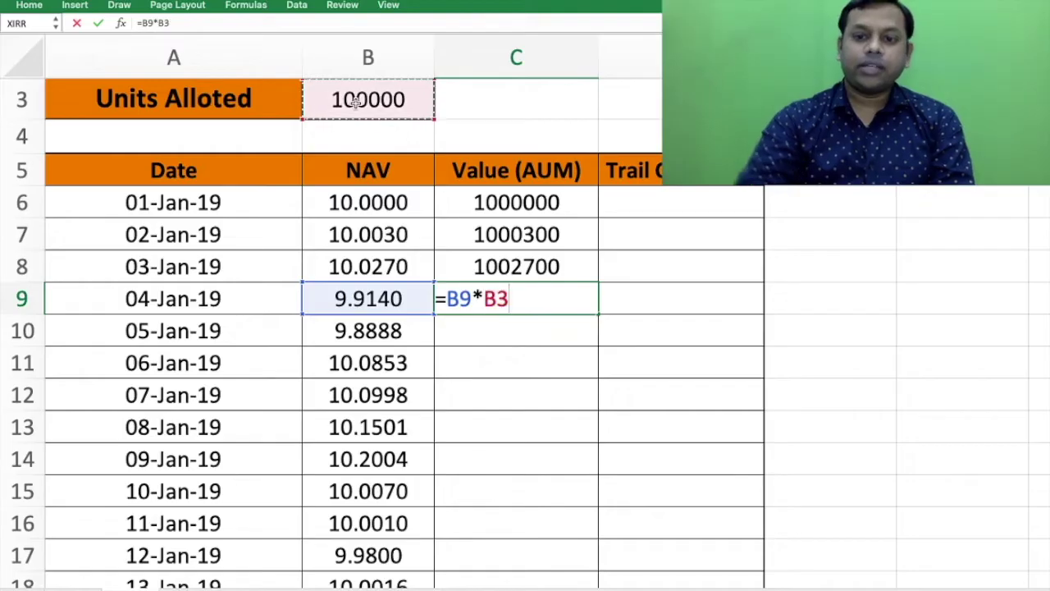
{"action": "key", "text": "Return"}
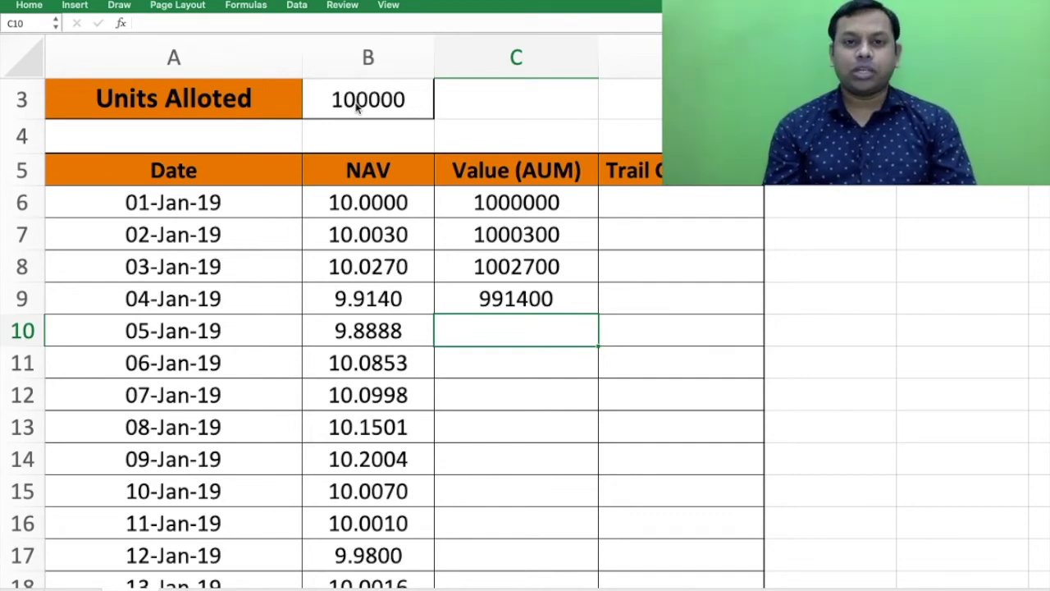
Step: Calculate the 01-Jan-19 Trail Comission in D6 from that day's AUM at 1% per year, using =C6*(1%/365)
{"action": "left_click", "coordinate": [647, 205]}
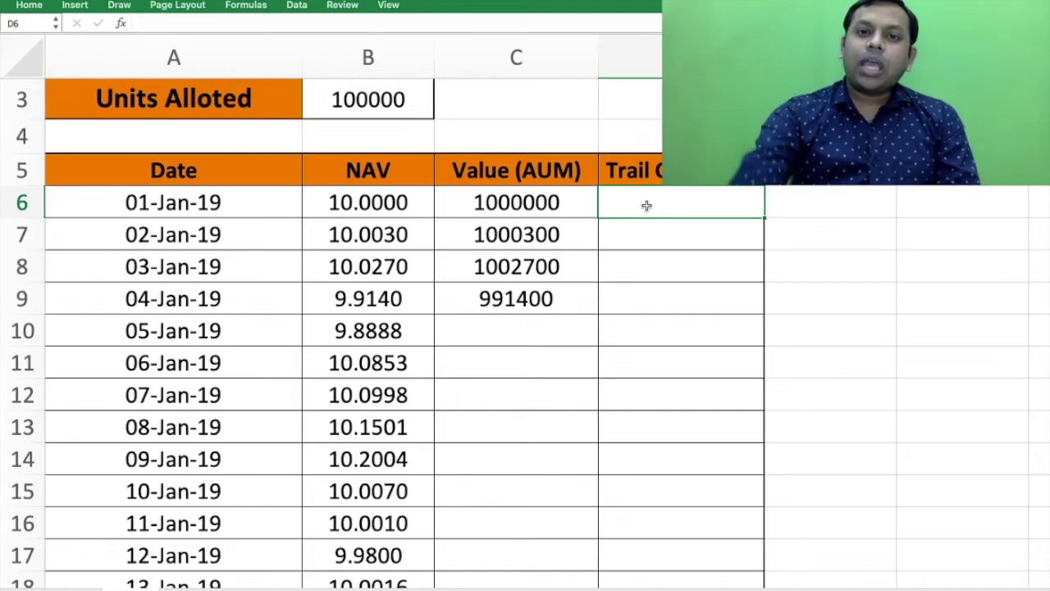
{"action": "type", "text": "="}
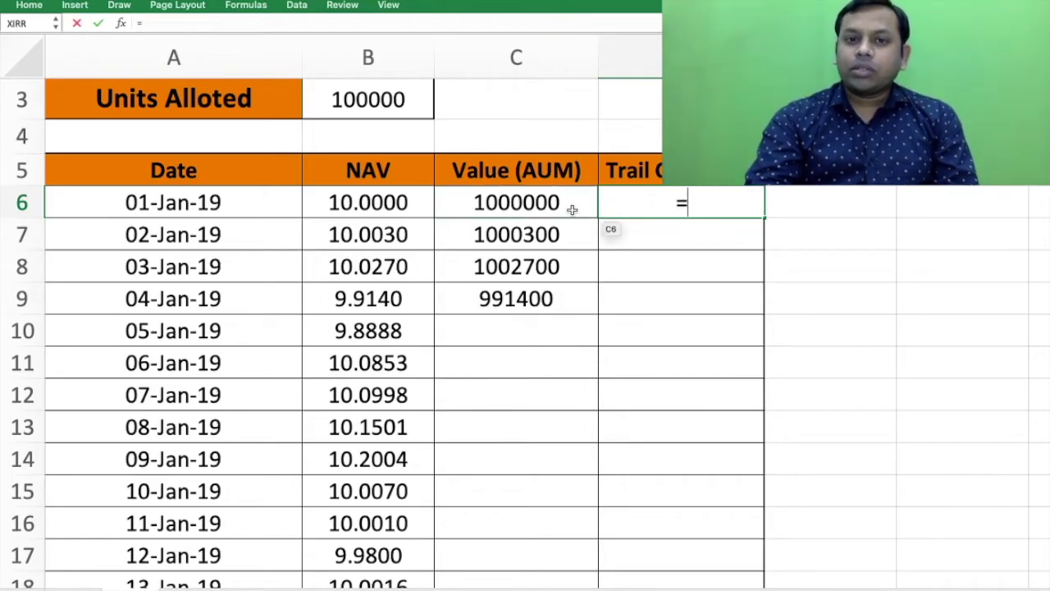
{"action": "left_click", "coordinate": [572, 210]}
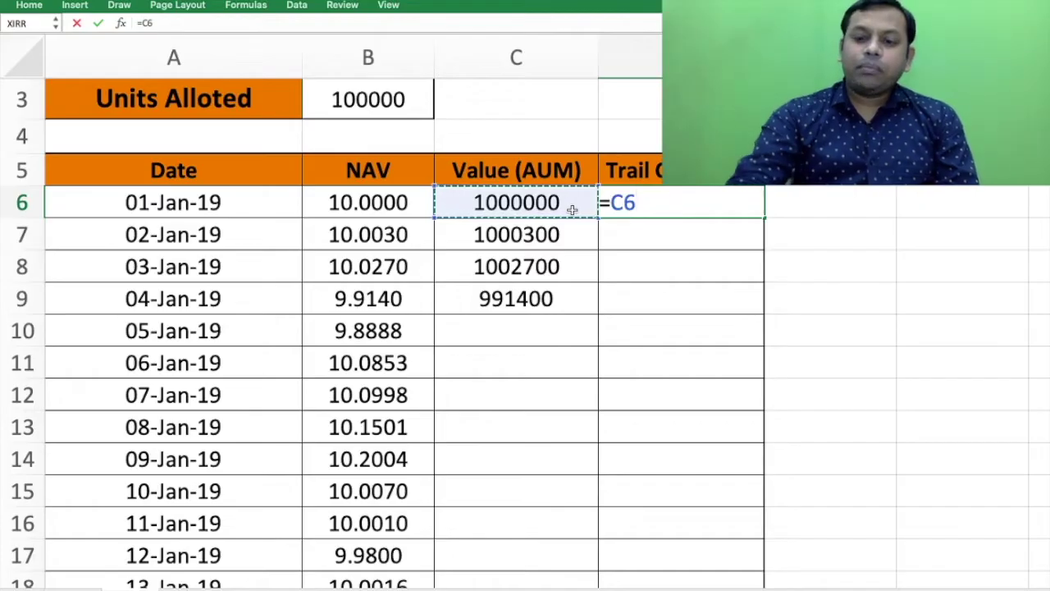
{"action": "type", "text": "*"}
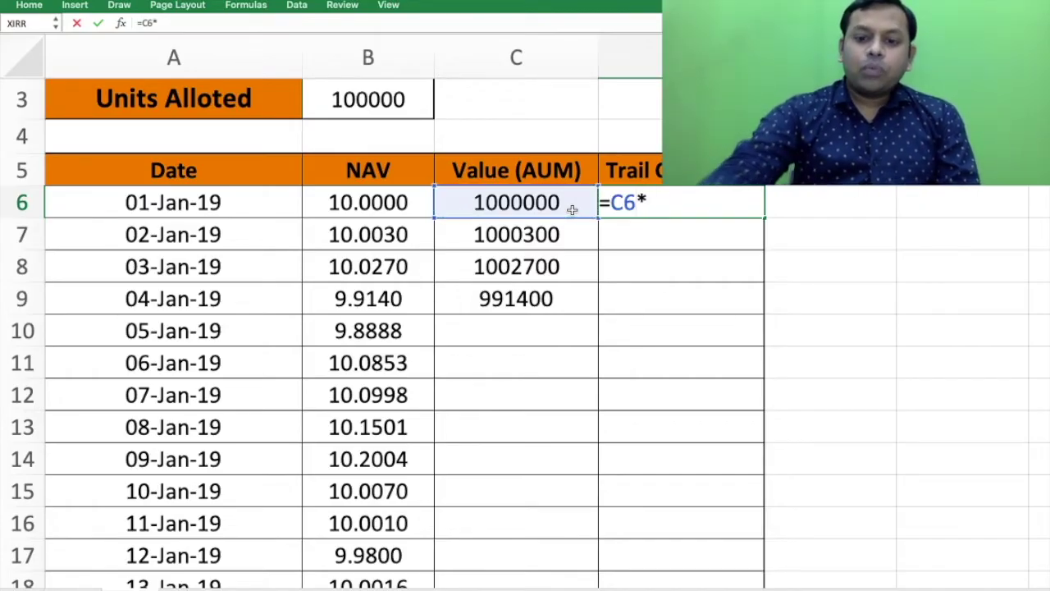
{"action": "type", "text": "("}
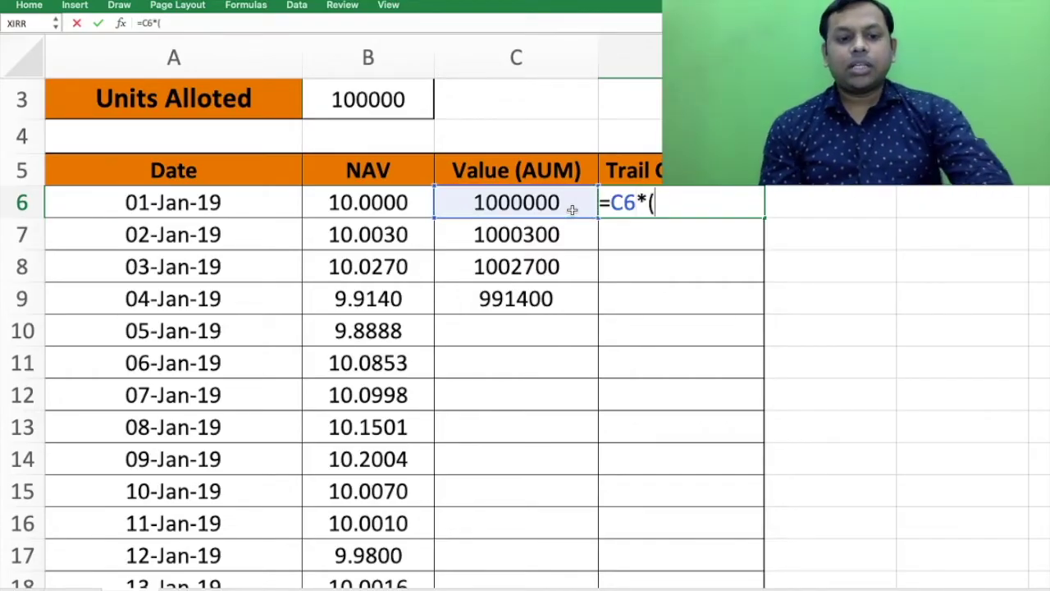
{"action": "type", "text": "1%"}
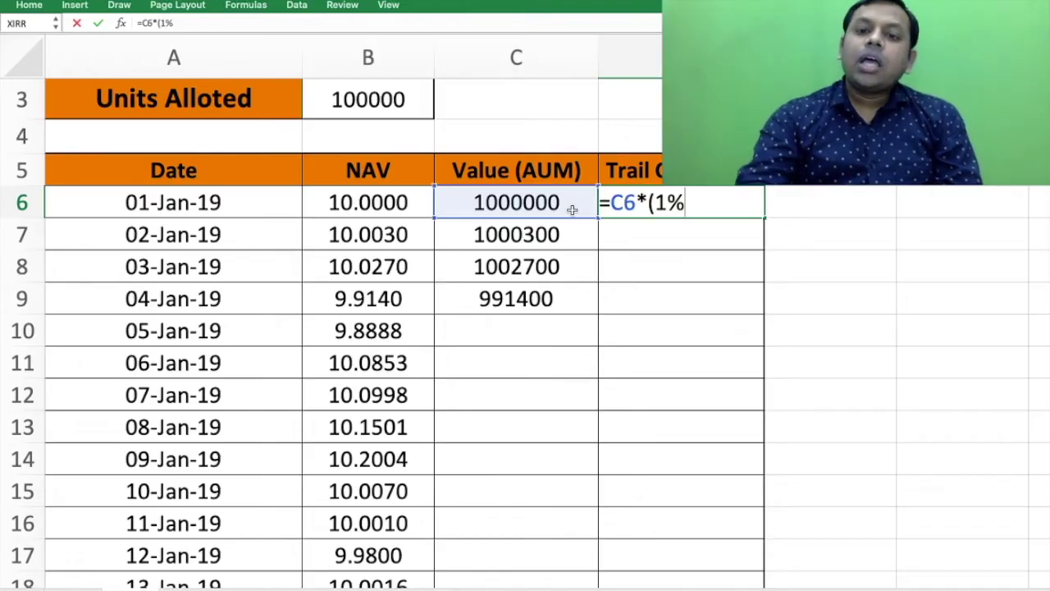
{"action": "type", "text": "/365)"}
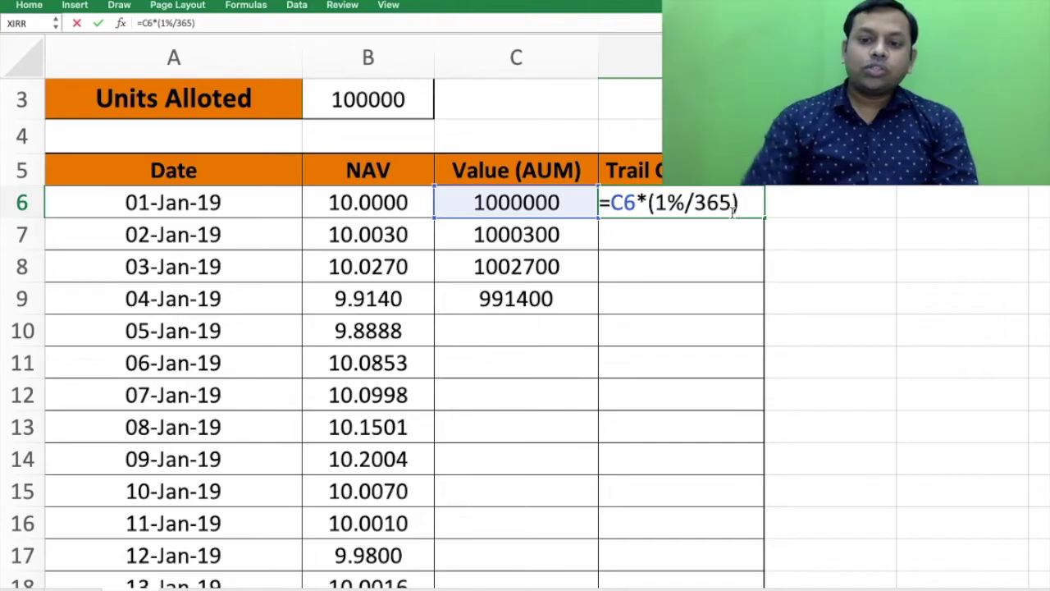
{"action": "key", "text": "Return"}
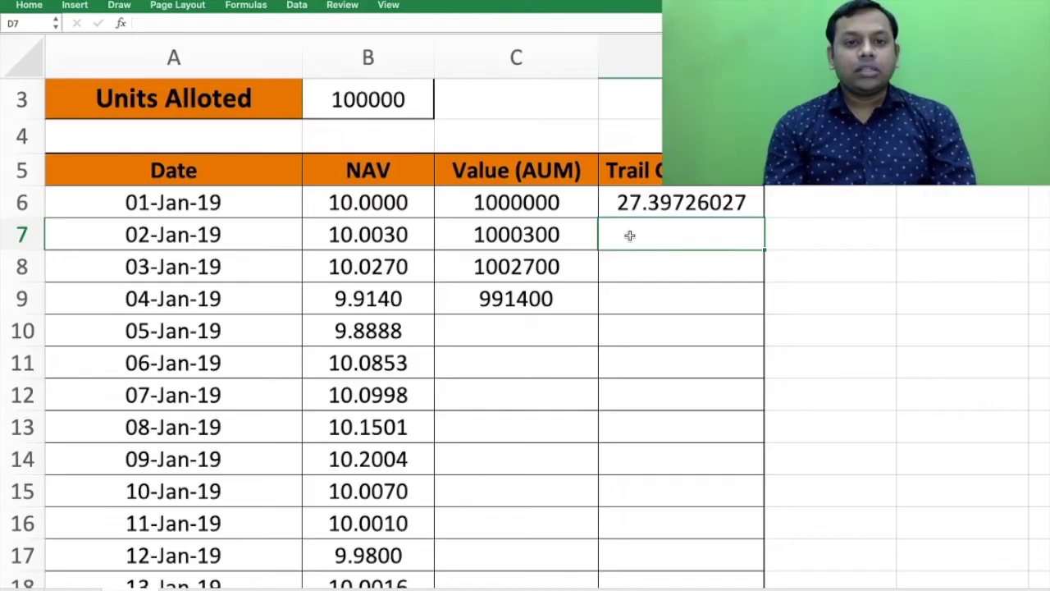
Step: Calculate the 02-Jan-19 Trail Comission in D7 with the formula =C7*(1%/365)
{"action": "type", "text": "="}
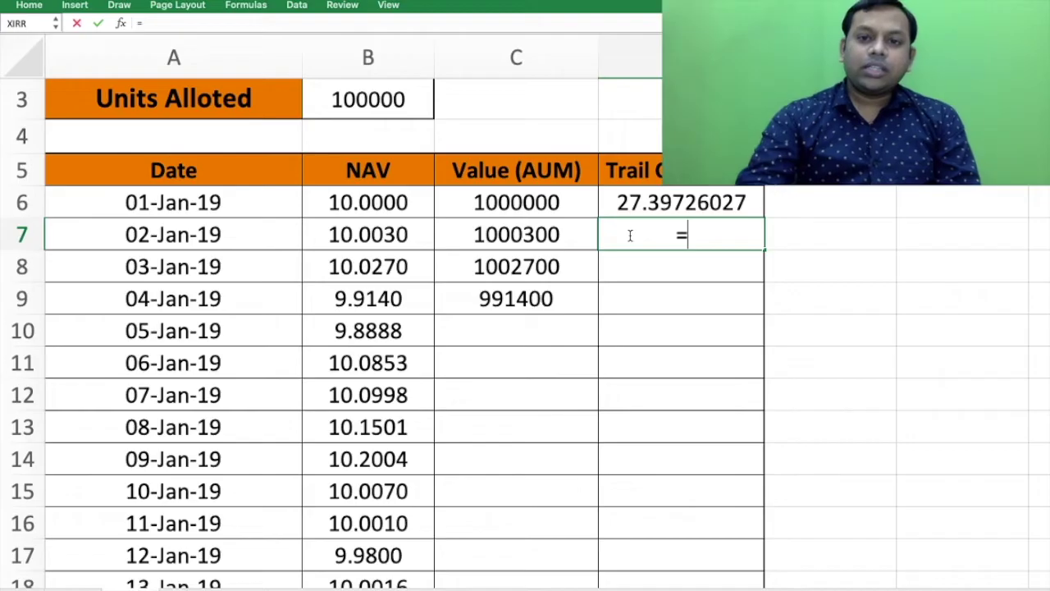
{"action": "key", "text": "Left"}
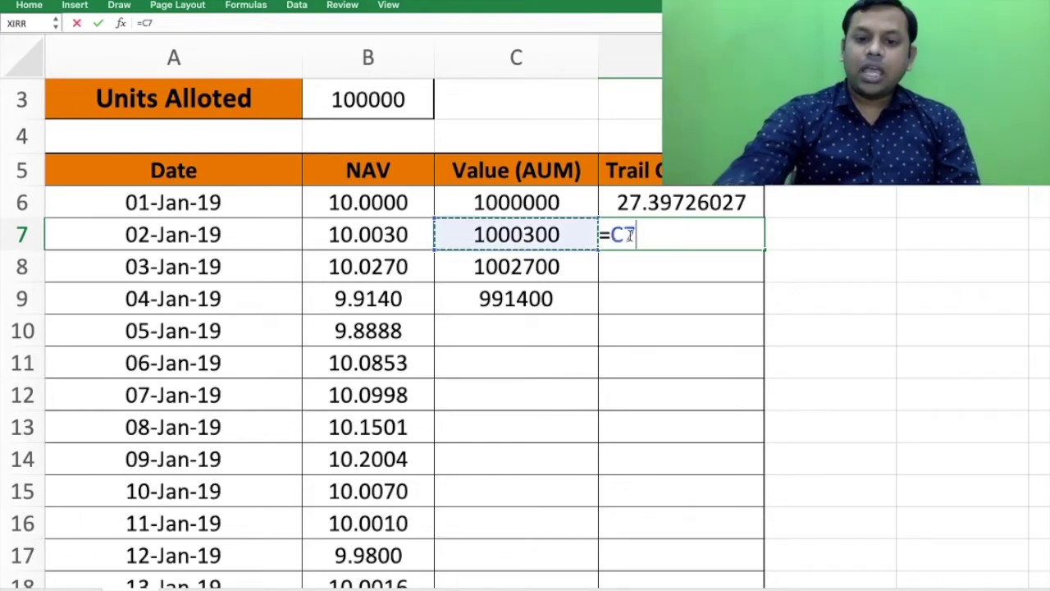
{"action": "type", "text": "*(1"}
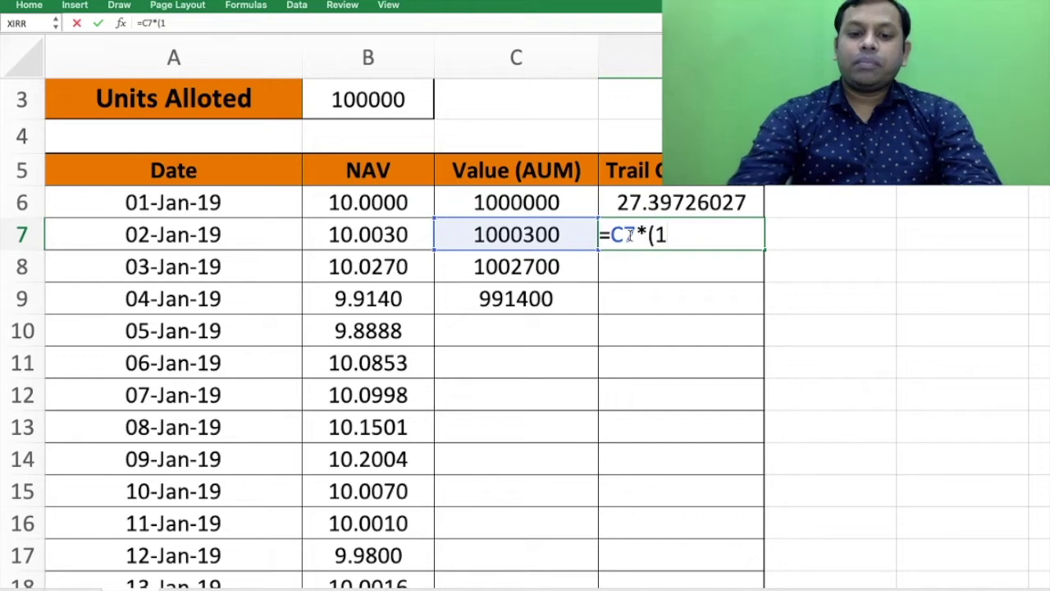
{"action": "type", "text": "%"}
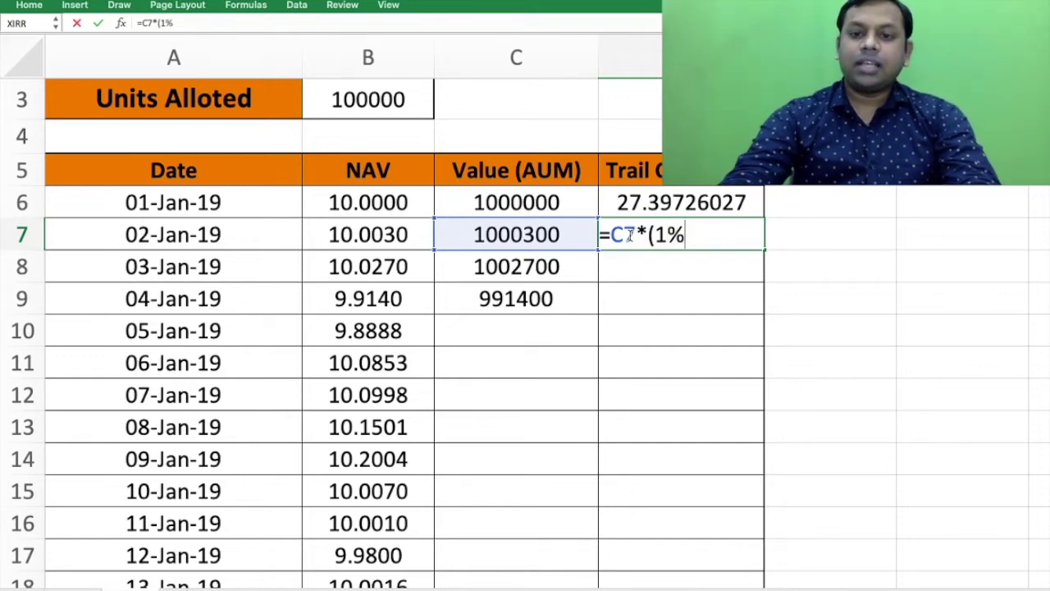
{"action": "type", "text": "/365)"}
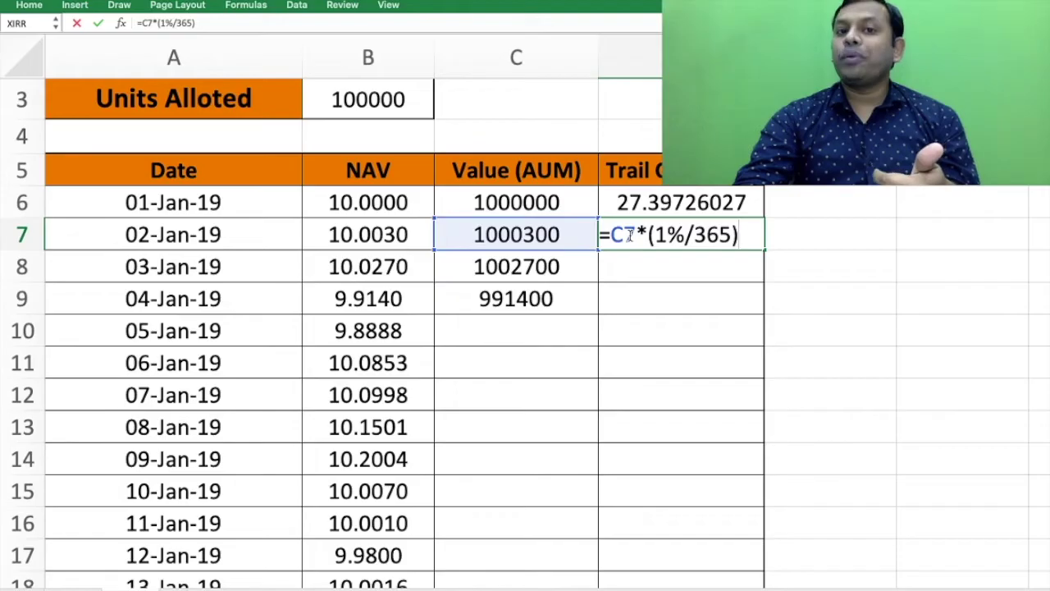
{"action": "key", "text": "Return"}
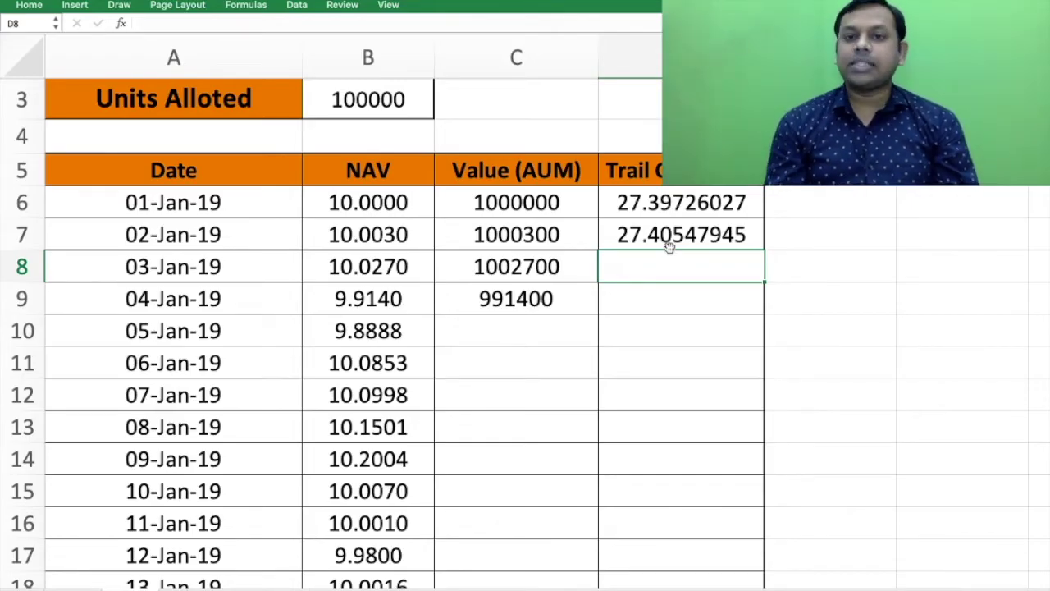
Step: Calculate the 03-Jan-19 Trail Comission in D8 with the formula =C8*(1%/365)
{"action": "type", "text": "="}
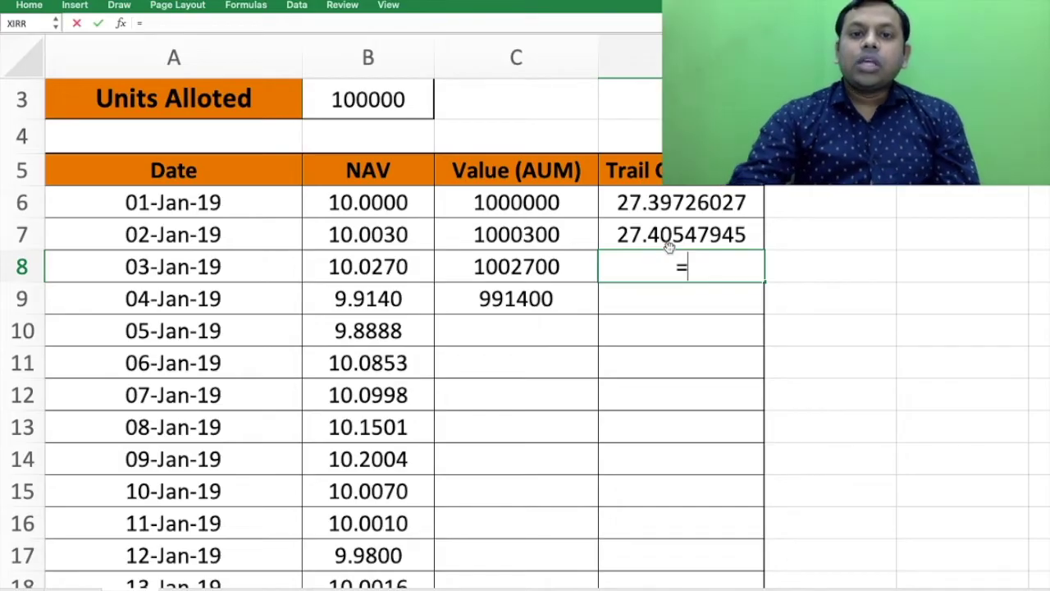
{"action": "key", "text": "Left"}
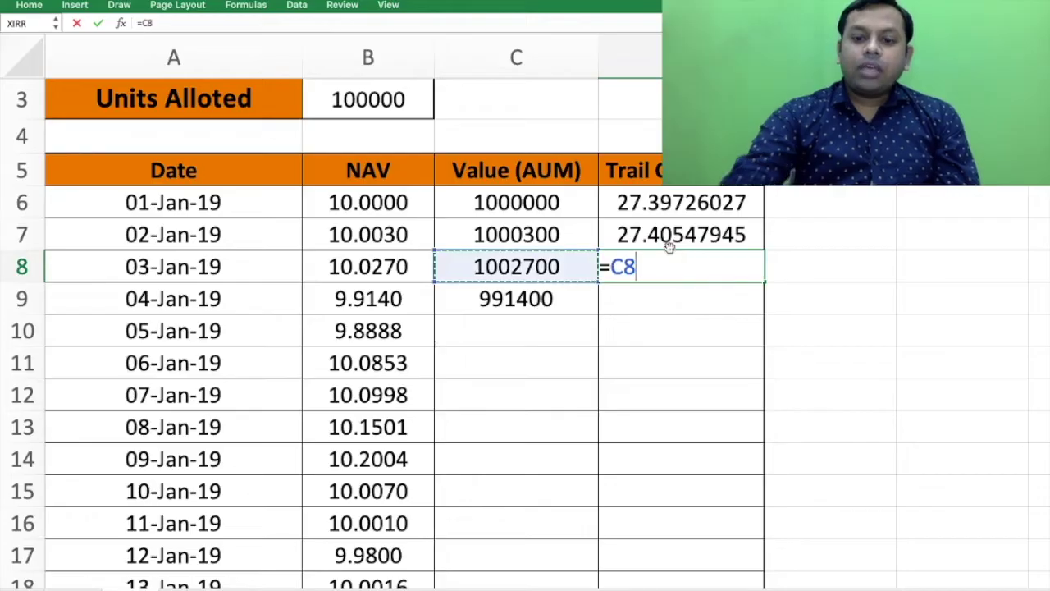
{"action": "type", "text": "*(1"}
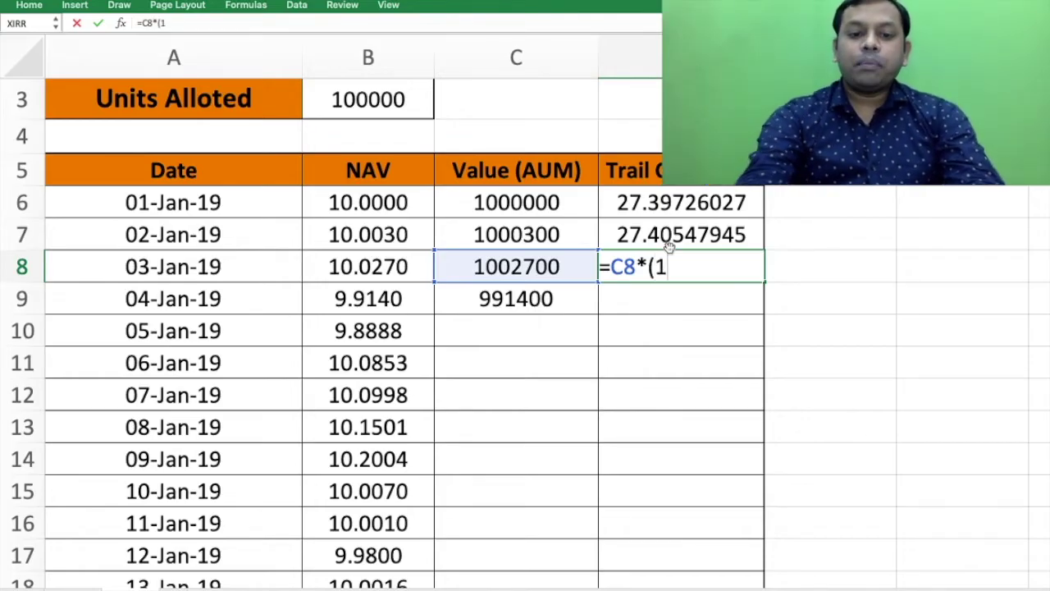
{"action": "type", "text": "%/"}
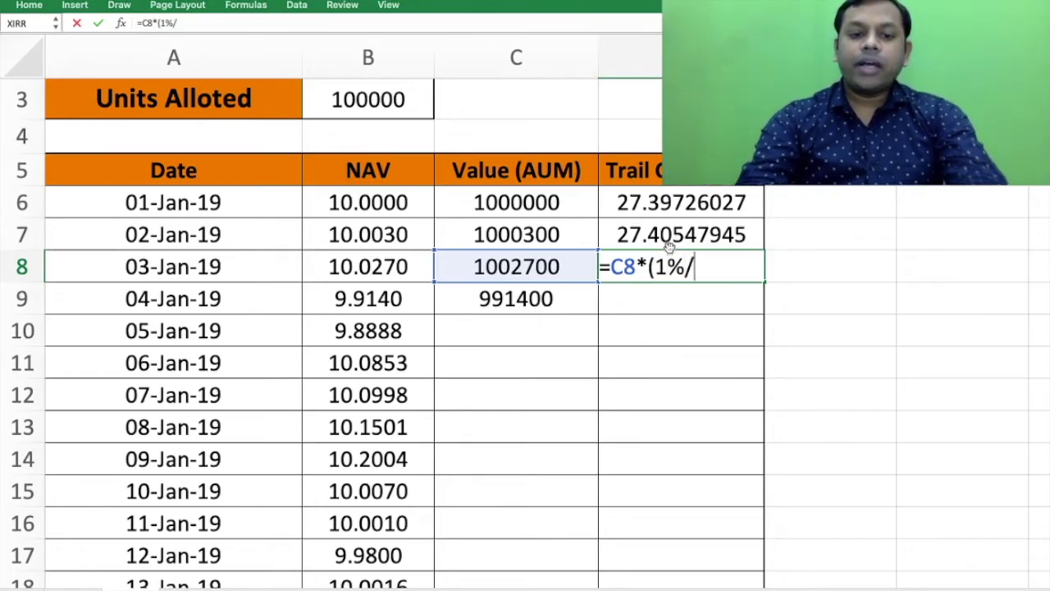
{"action": "type", "text": "365)"}
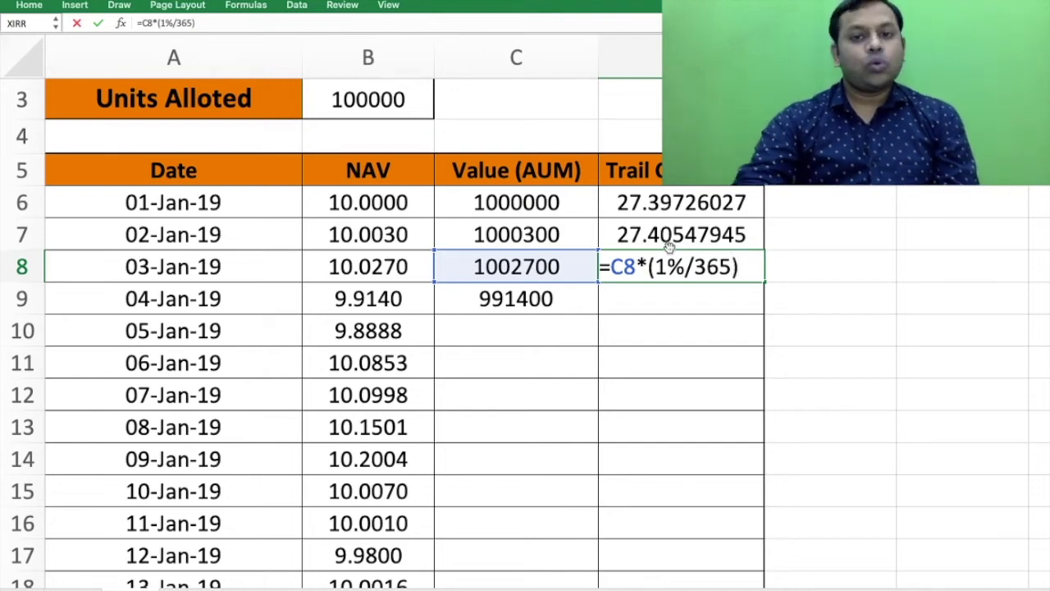
{"action": "key", "text": "Return"}
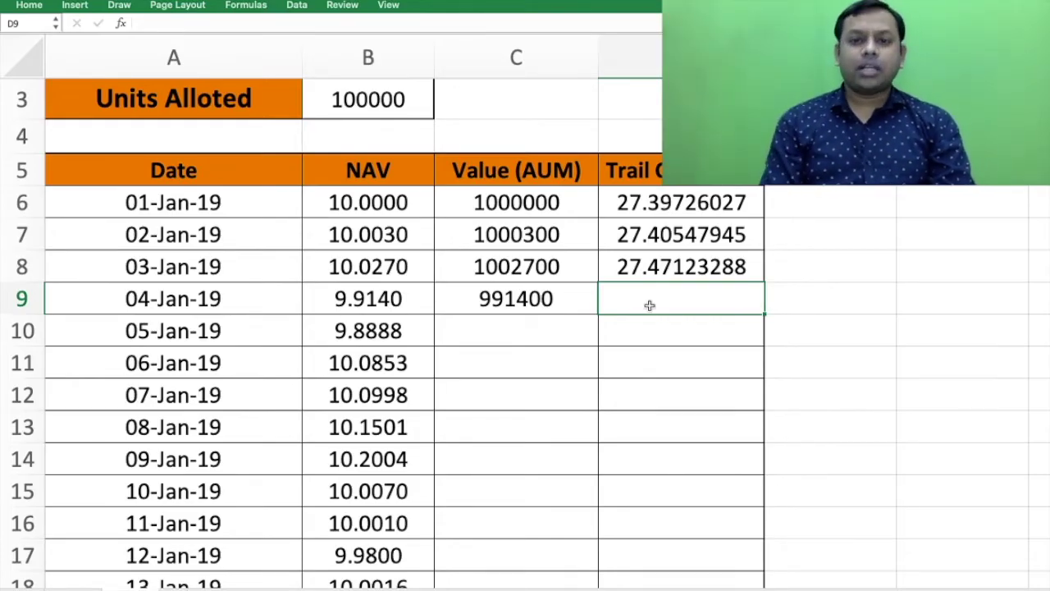
Step: Calculate the 04-Jan-19 Trail Comission in D9 with the formula =C9*(1%/365)
{"action": "type", "text": "="}
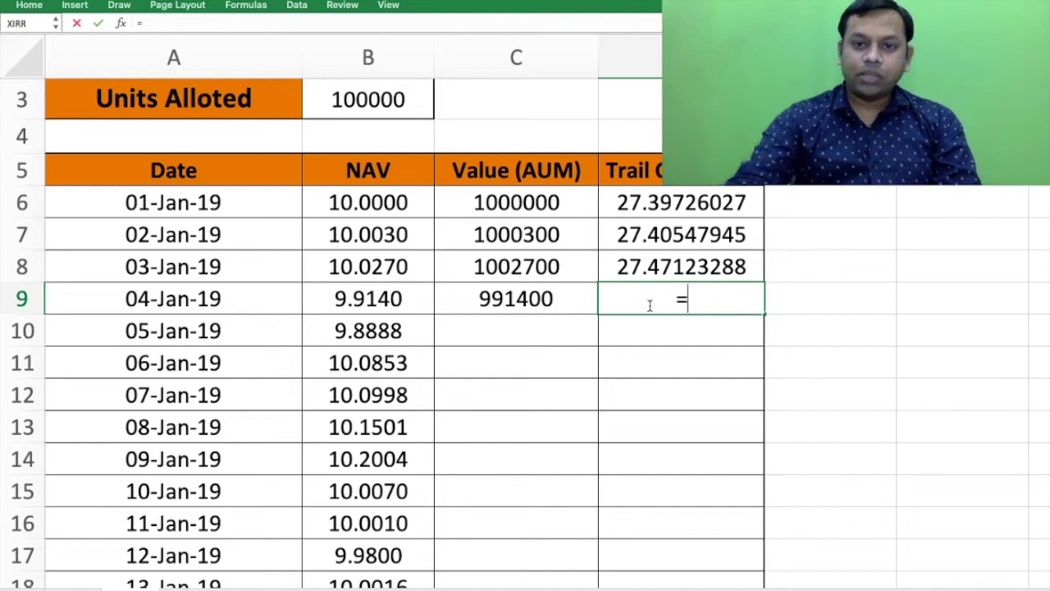
{"action": "key", "text": "Left"}
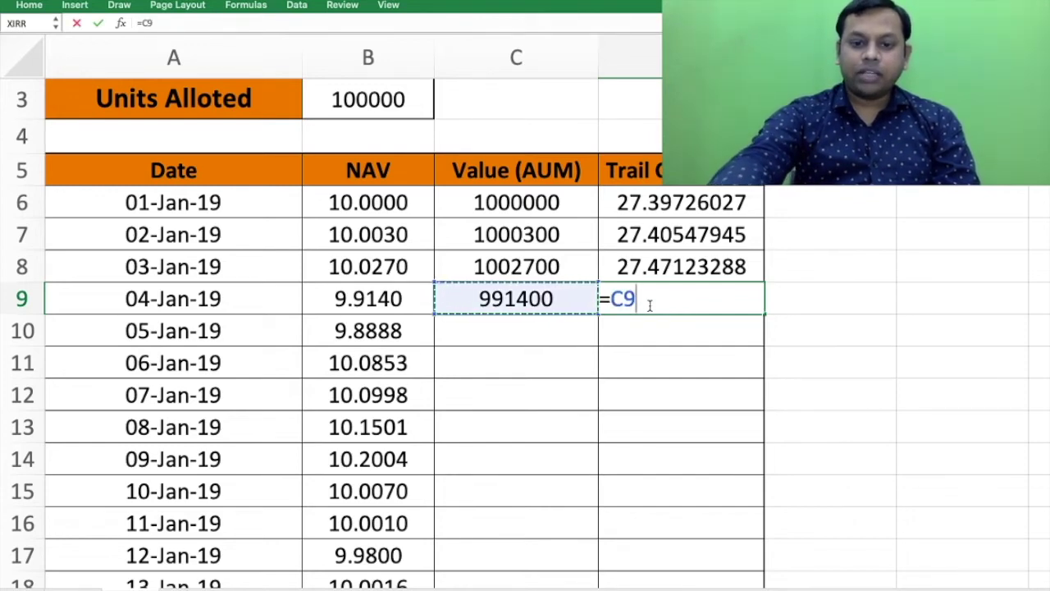
{"action": "type", "text": "*(1+"}
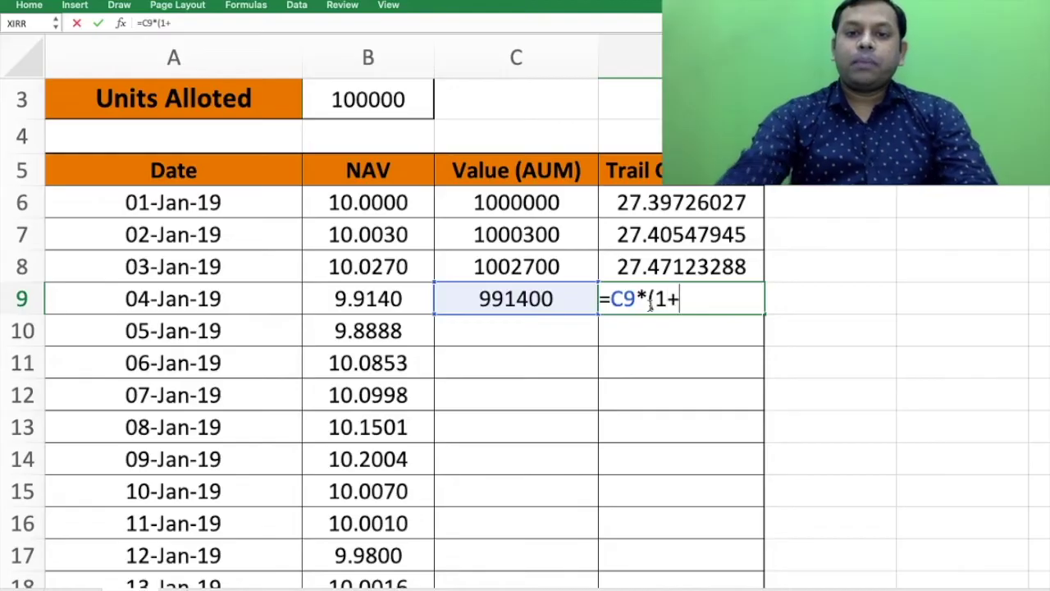
{"action": "key", "text": "BackSpace"}
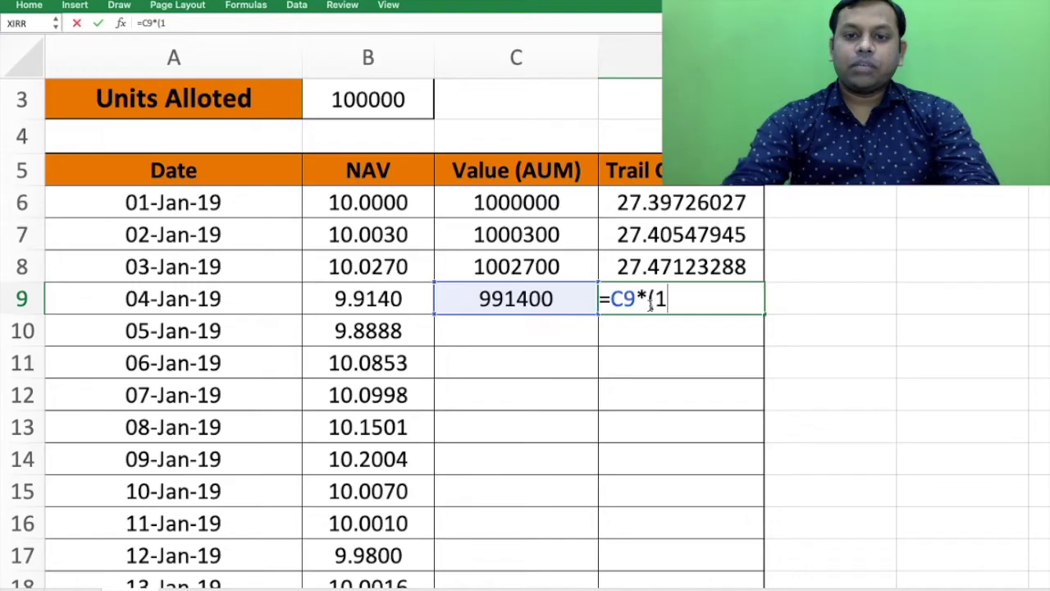
{"action": "type", "text": "%/"}
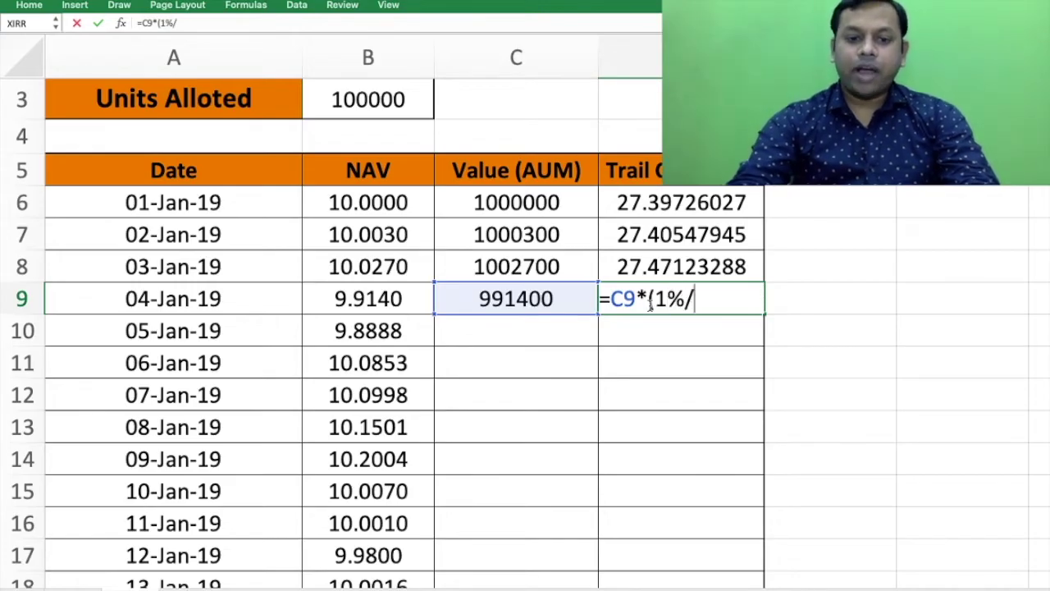
{"action": "type", "text": "365"}
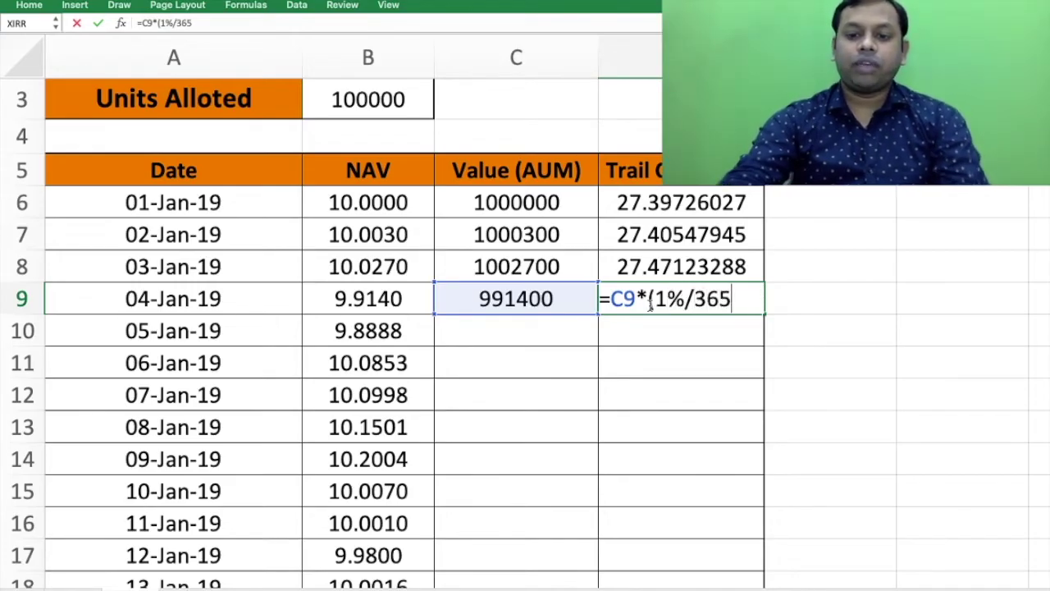
{"action": "type", "text": ")"}
{"action": "key", "text": "Return"}
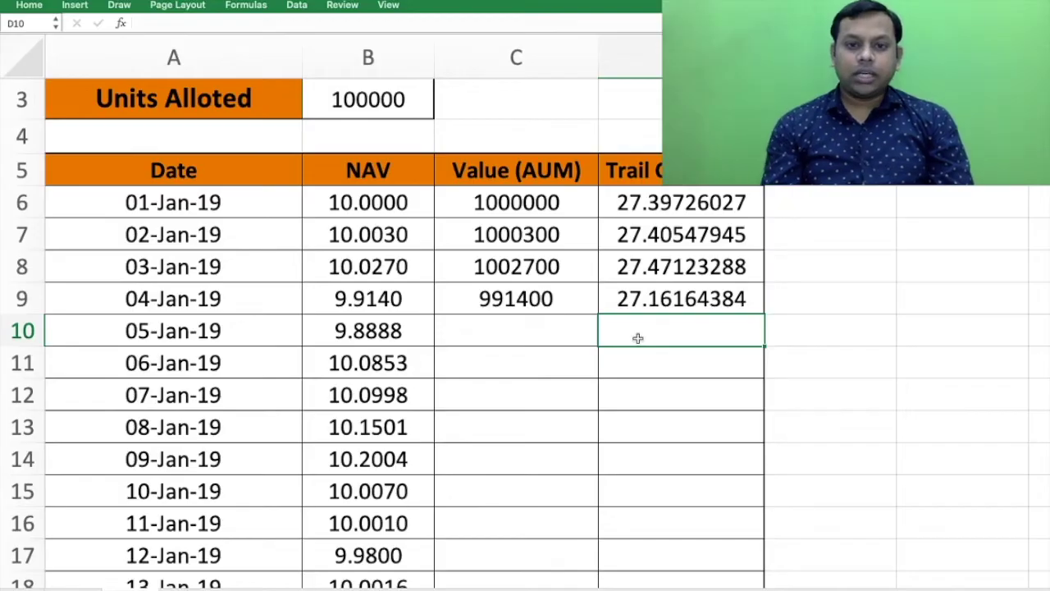
Step: Review the completed January 2019 sheet's daily trail commissions and inspect the monthly Total formula in D39
{"action": "scroll", "coordinate": [575, 382], "scroll_direction": "down", "scroll_amount": 1}
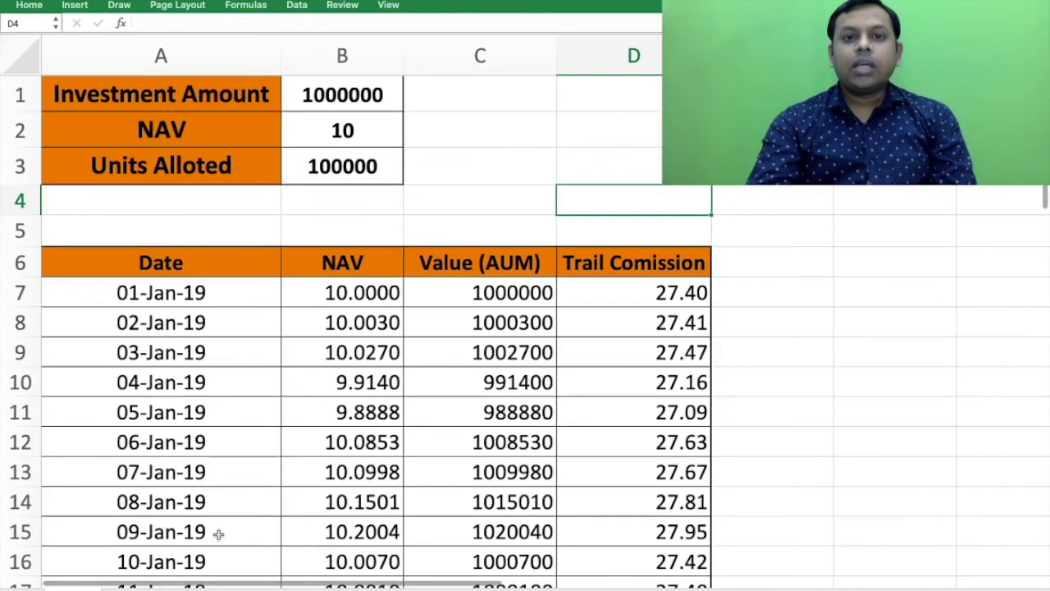
{"action": "scroll", "coordinate": [438, 433], "scroll_direction": "down", "scroll_amount": 1}
{"action": "scroll", "coordinate": [438, 433], "scroll_direction": "down", "scroll_amount": 2}
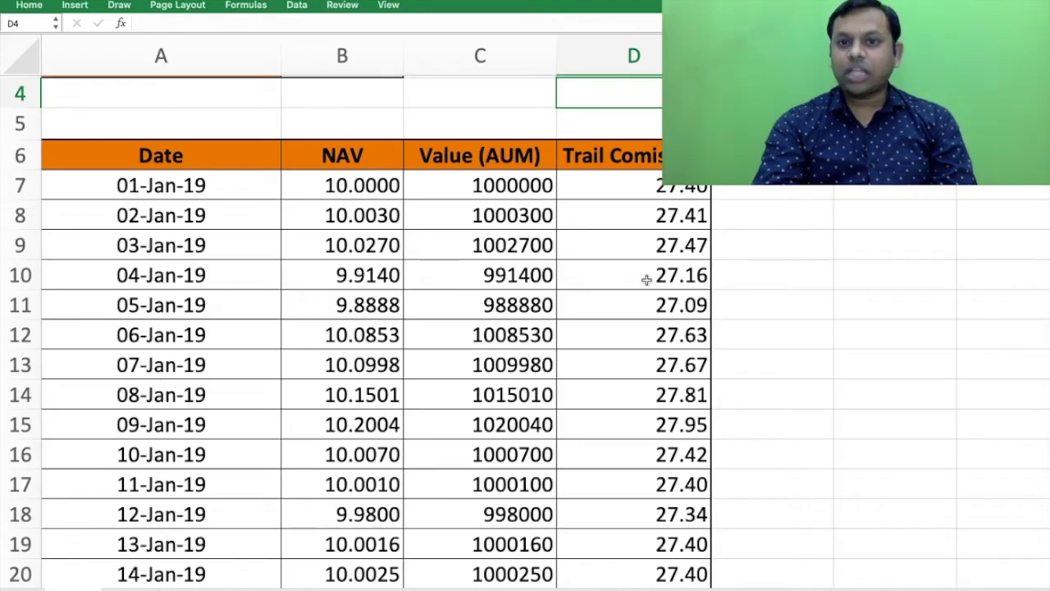
{"action": "scroll", "coordinate": [612, 313], "scroll_direction": "down", "scroll_amount": 3}
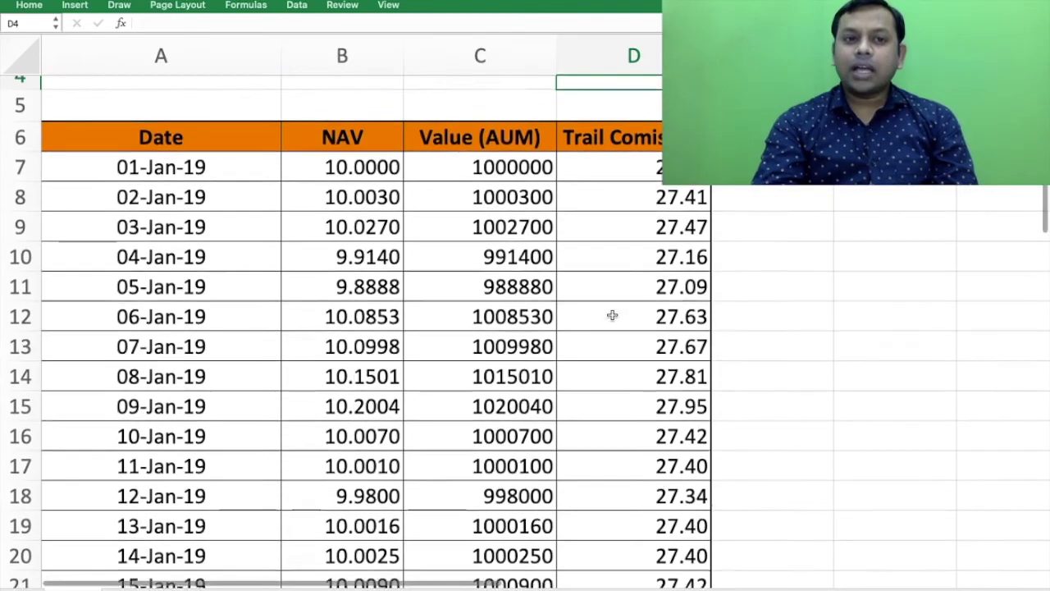
{"action": "scroll", "coordinate": [612, 273], "scroll_direction": "down", "scroll_amount": 8}
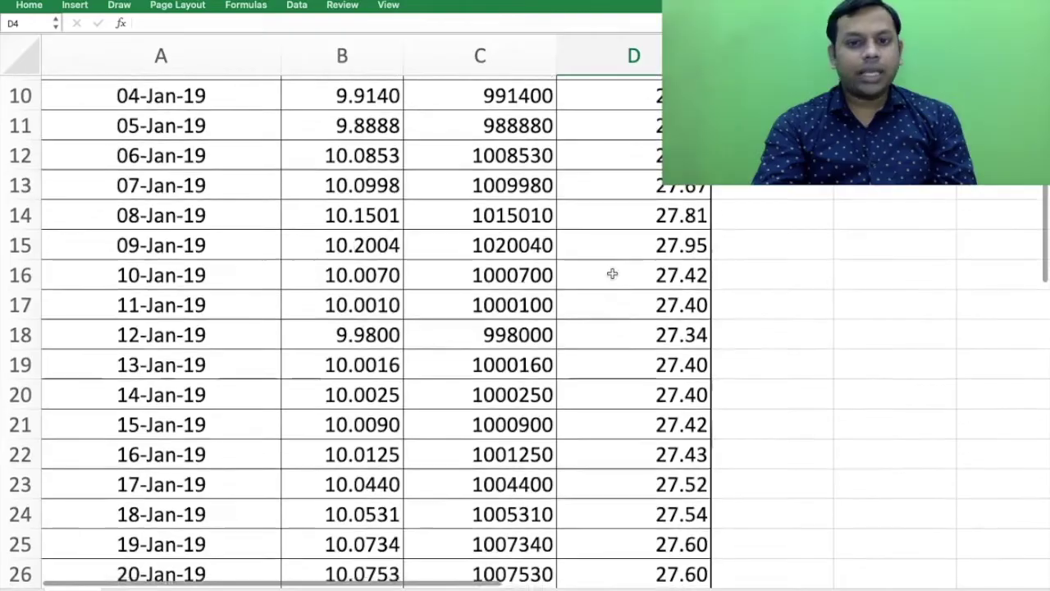
{"action": "scroll", "coordinate": [612, 273], "scroll_direction": "down", "scroll_amount": 12}
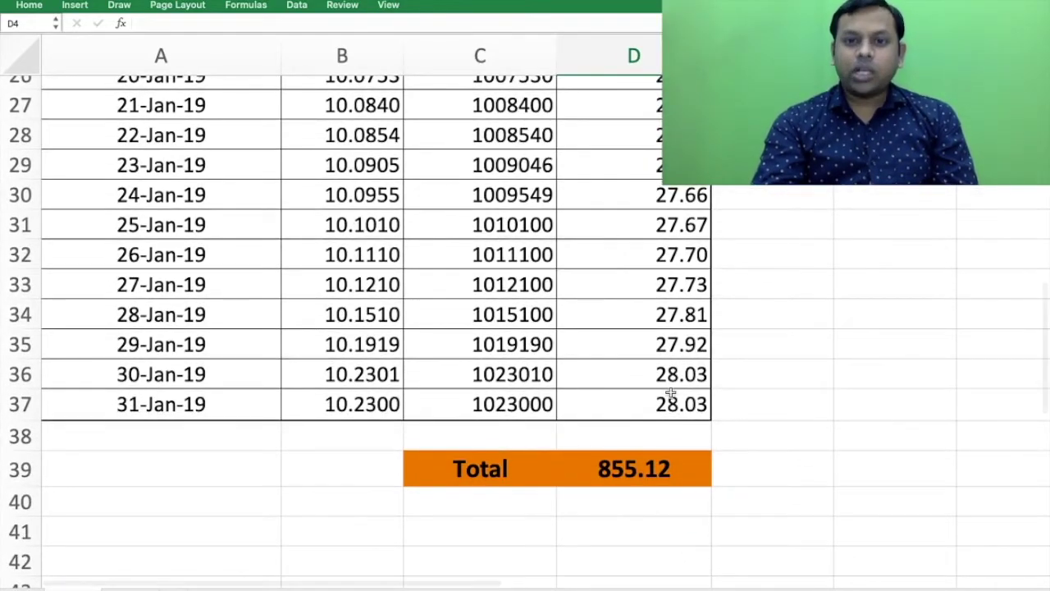
{"action": "left_click", "coordinate": [636, 468]}
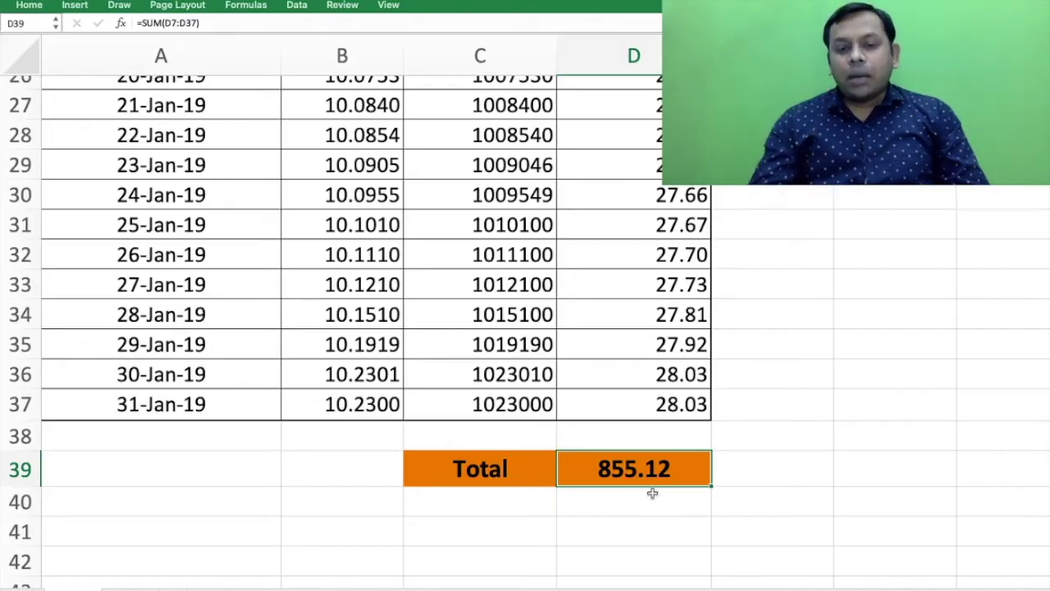
Step: Examine the daily Trail Comission entries from 01-Jan-19 in D7 through 31-Jan-19 in D37, checking the first and last formulas
{"action": "scroll", "coordinate": [652, 492], "scroll_direction": "up", "scroll_amount": 10}
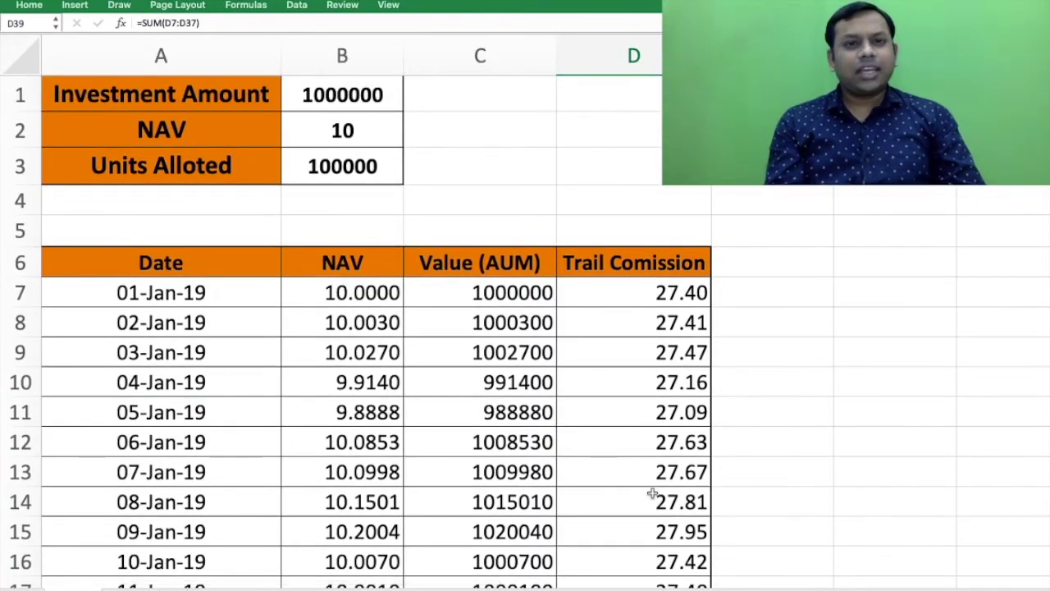
{"action": "scroll", "coordinate": [652, 492], "scroll_direction": "down", "scroll_amount": 3}
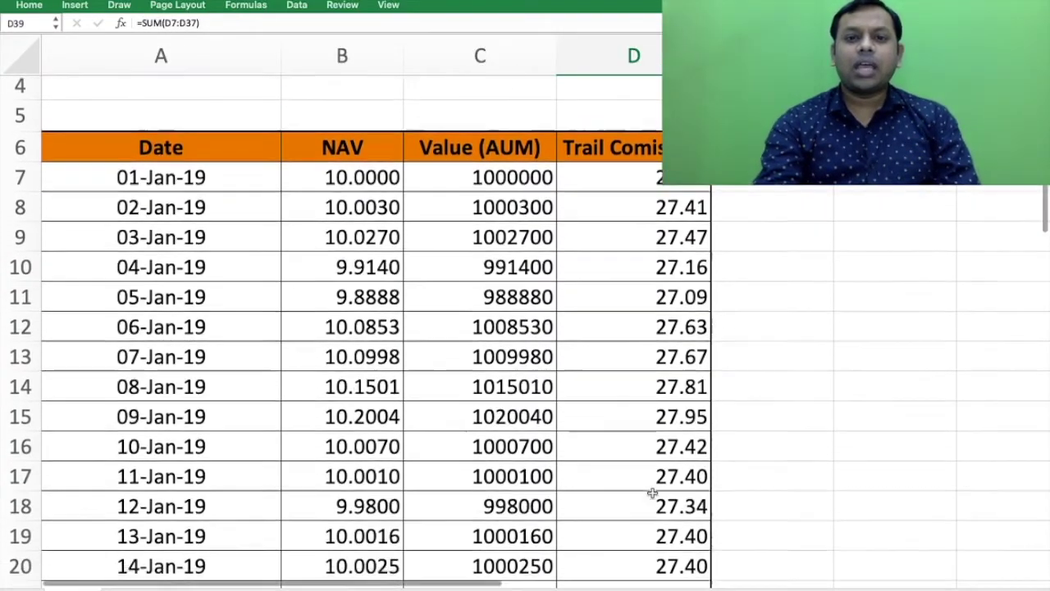
{"action": "scroll", "coordinate": [655, 328], "scroll_direction": "down", "scroll_amount": 5}
{"action": "scroll", "coordinate": [655, 325], "scroll_direction": "up", "scroll_amount": 5}
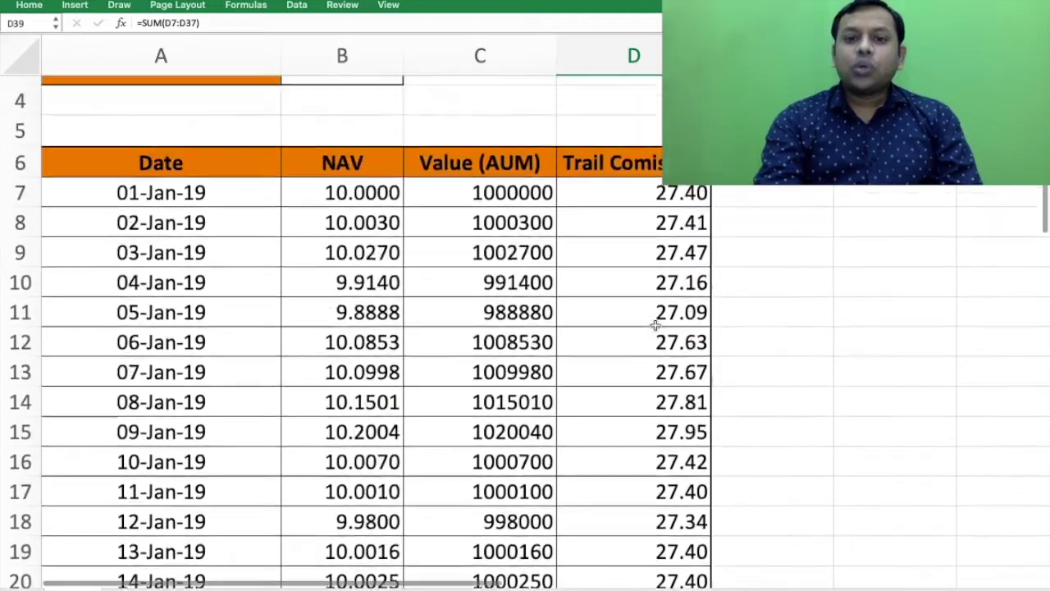
{"action": "left_click", "coordinate": [662, 257]}
{"action": "scroll", "coordinate": [663, 257], "scroll_direction": "down", "scroll_amount": 10}
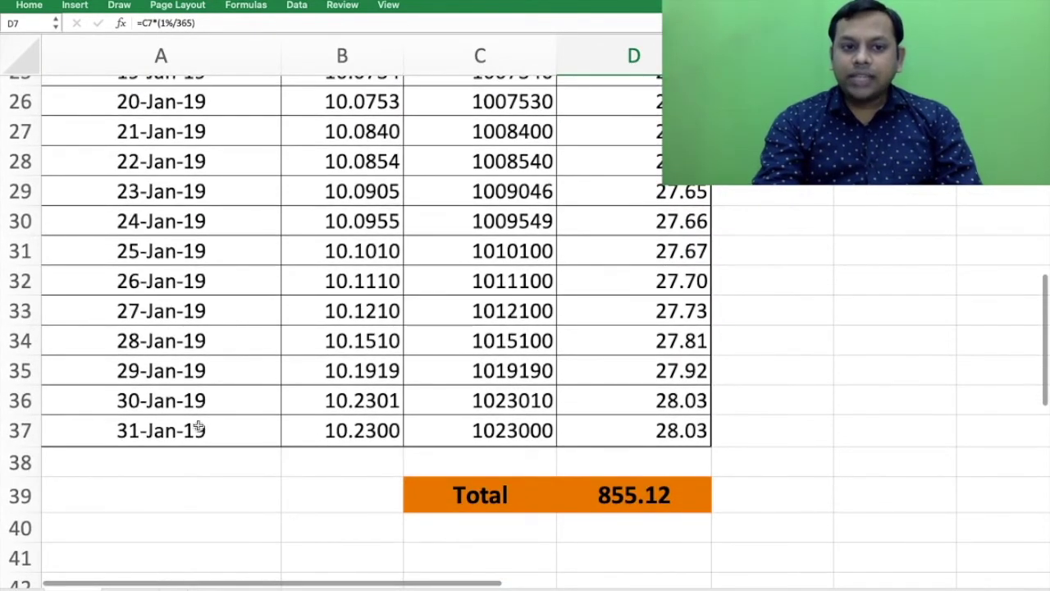
{"action": "left_click", "coordinate": [653, 430]}
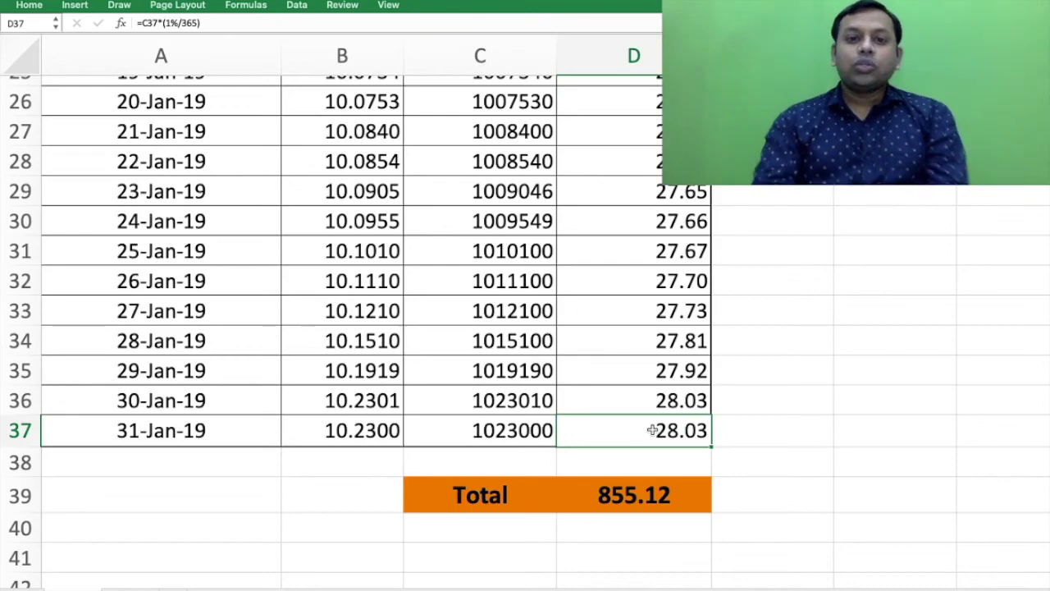
{"action": "scroll", "coordinate": [652, 430], "scroll_direction": "up", "scroll_amount": 10}
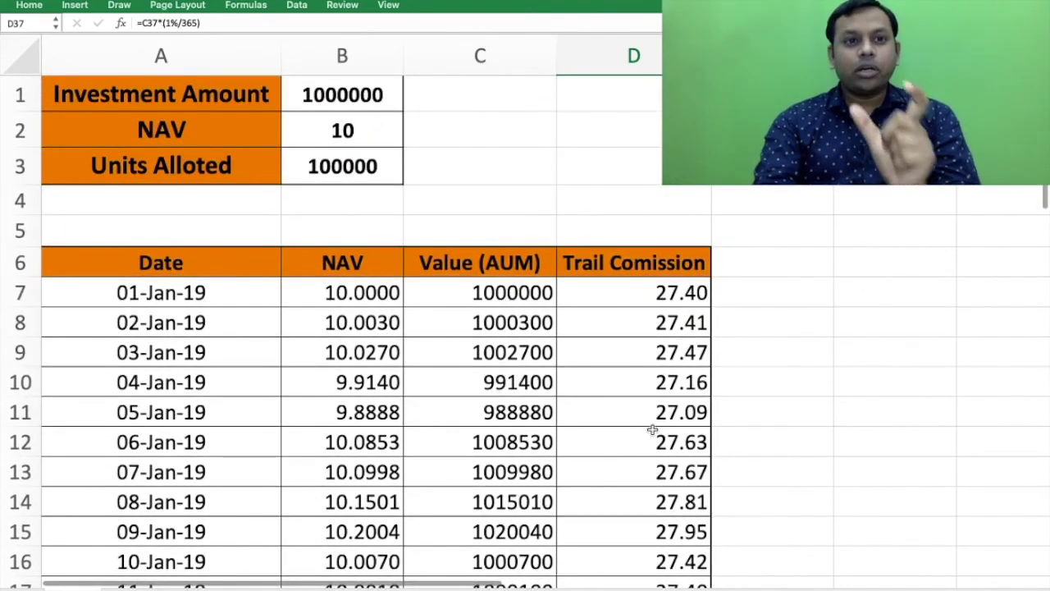